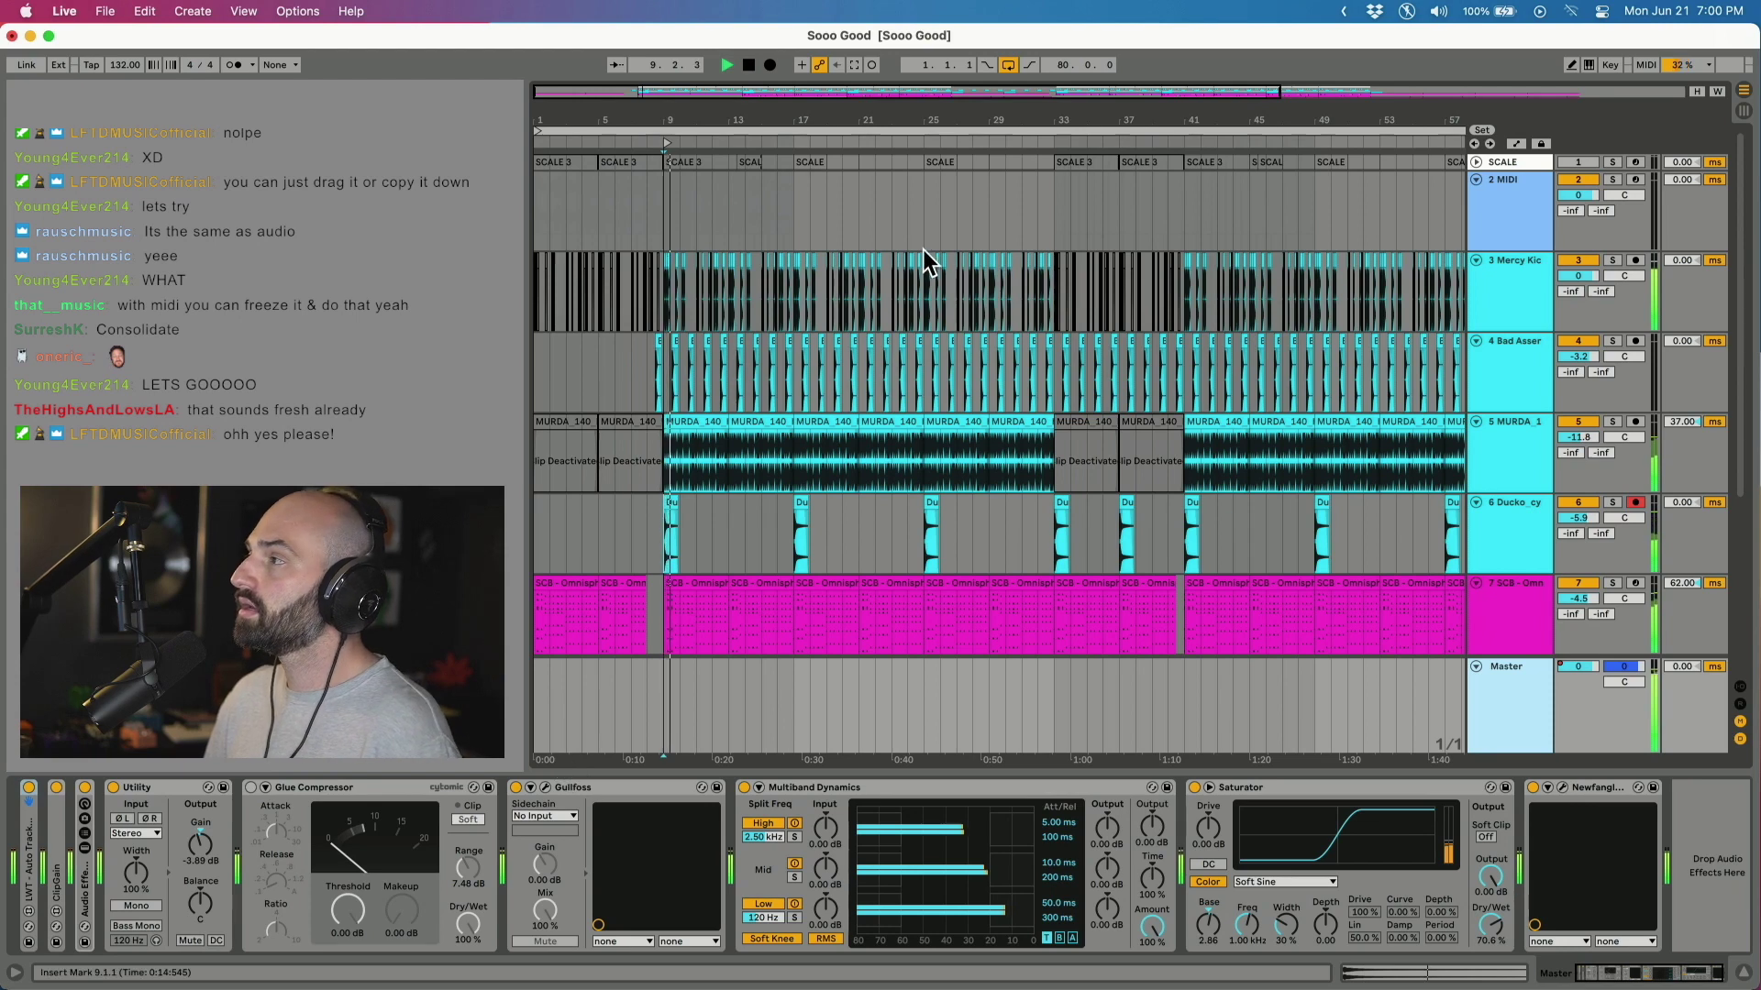
Look over the arrangement's tracks and place the playback start at bar 9
scroll(1417, 415, down, 5)
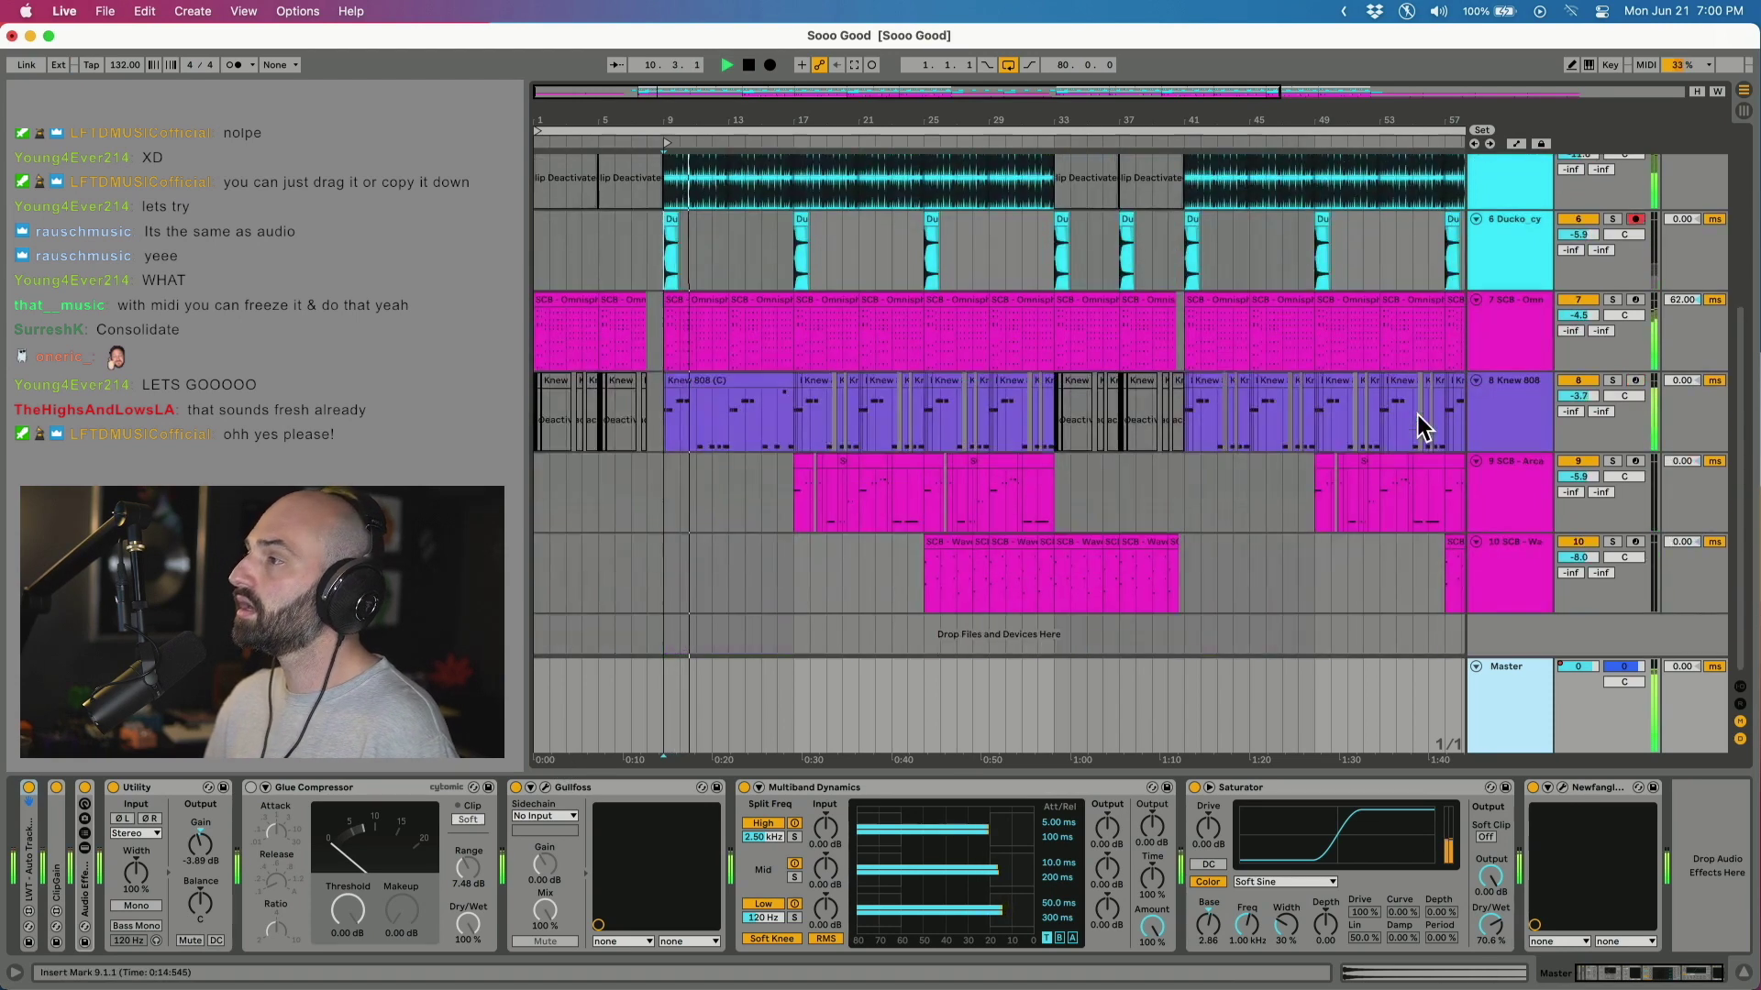
scroll(1414, 405, up, 5)
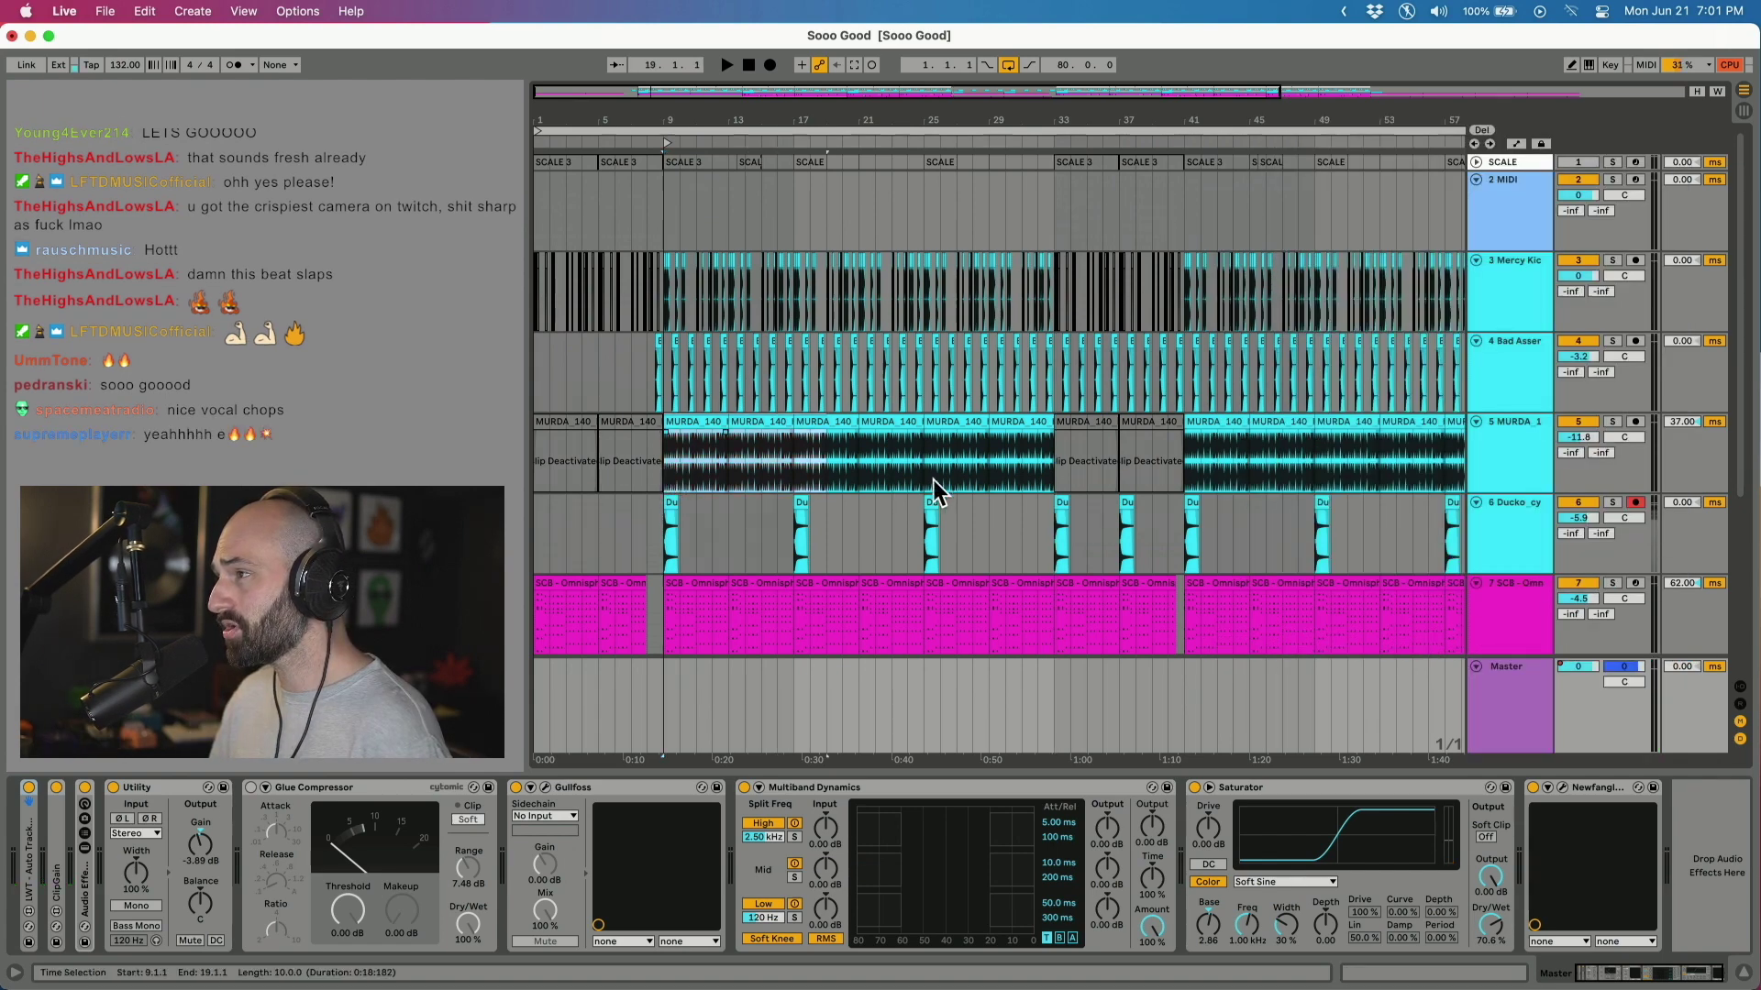
click(972, 537)
scroll(1024, 383, down, 5)
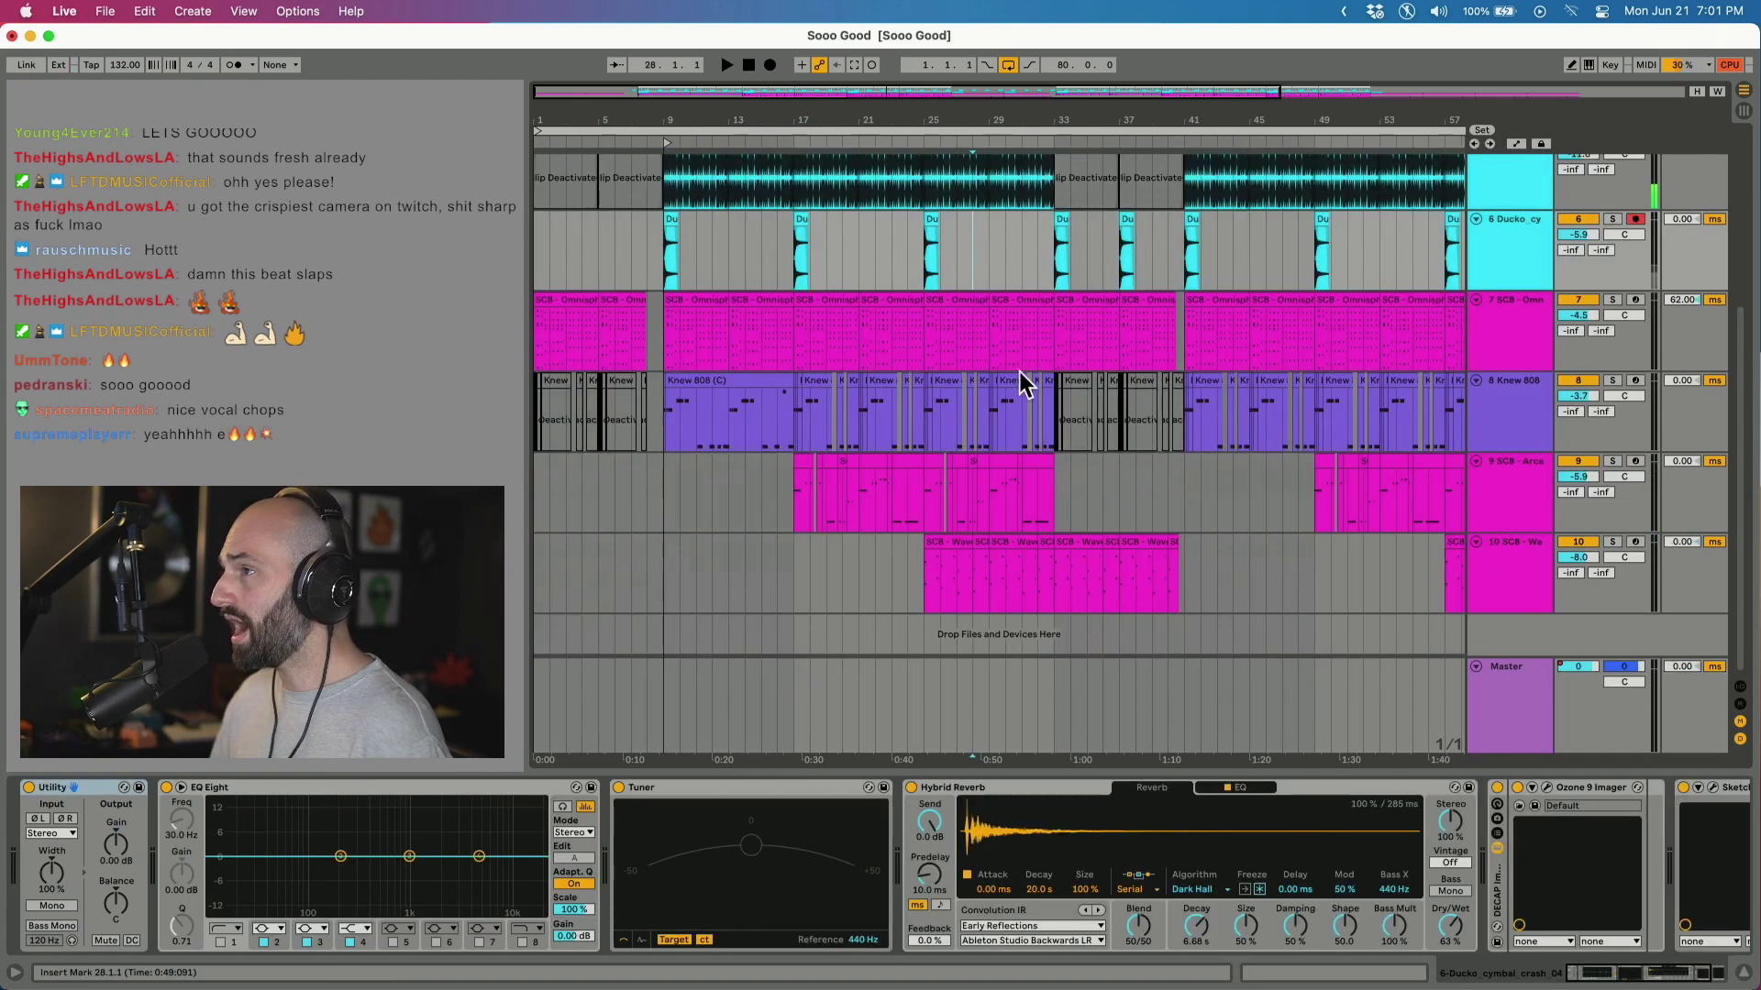
click(667, 443)
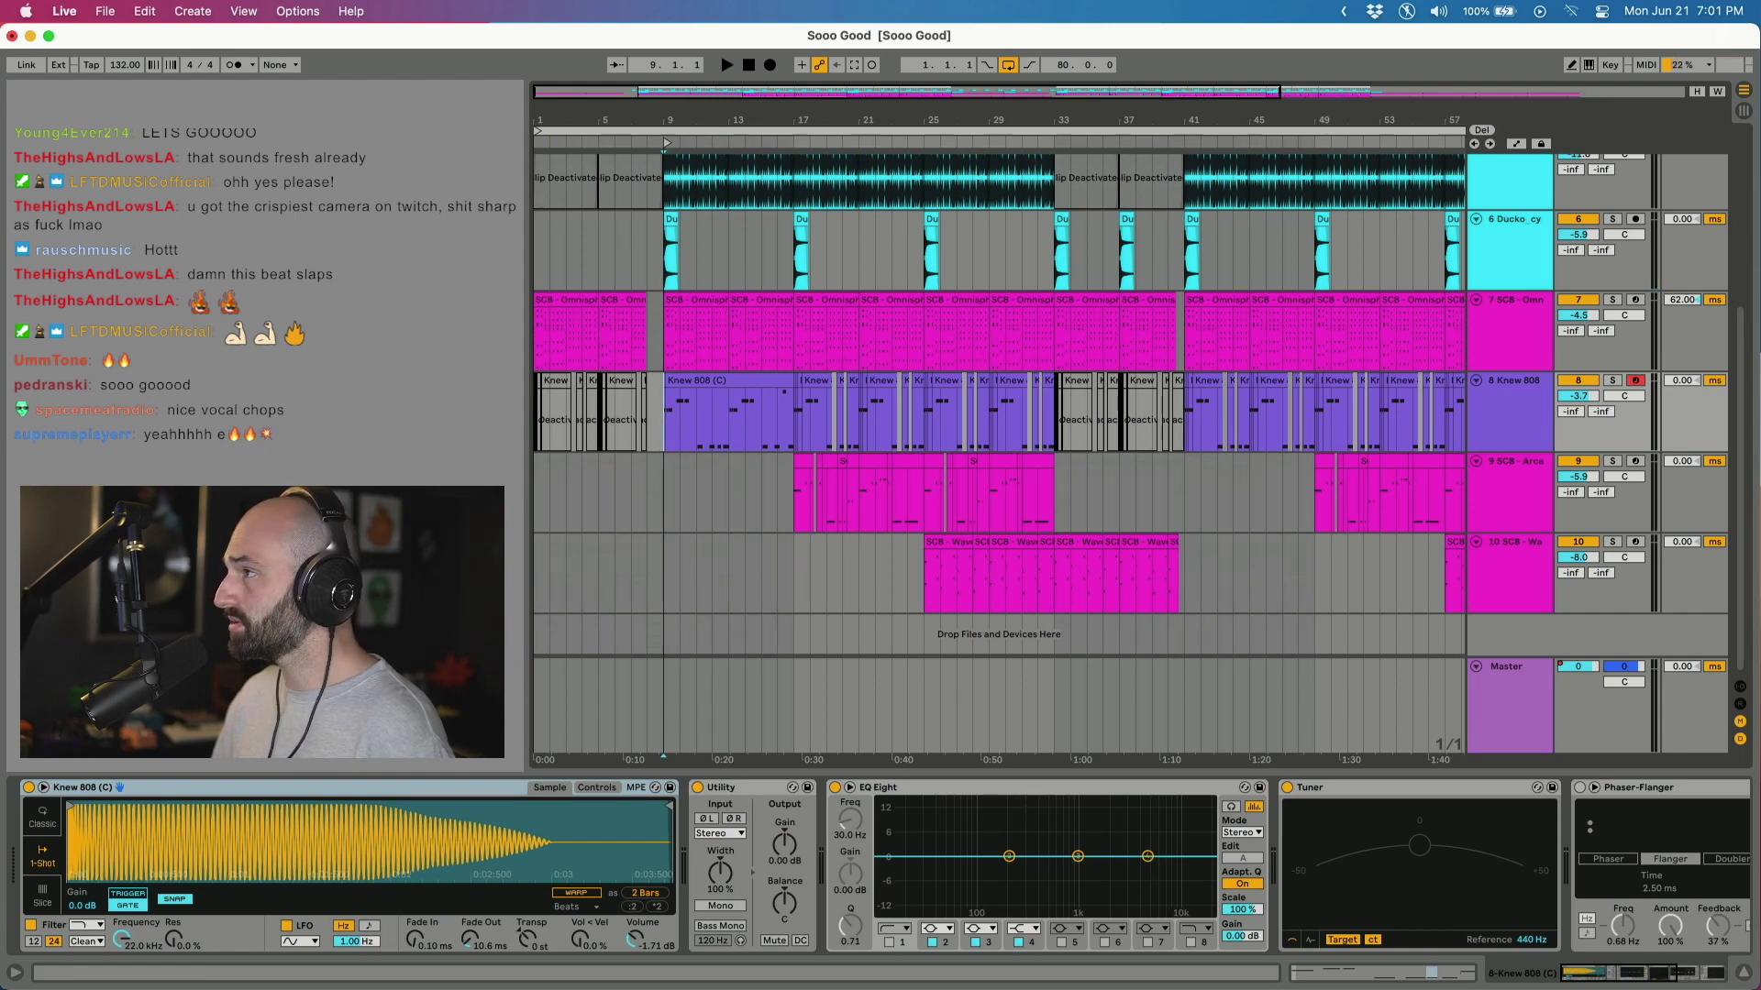
scroll(1131, 267, up, 5)
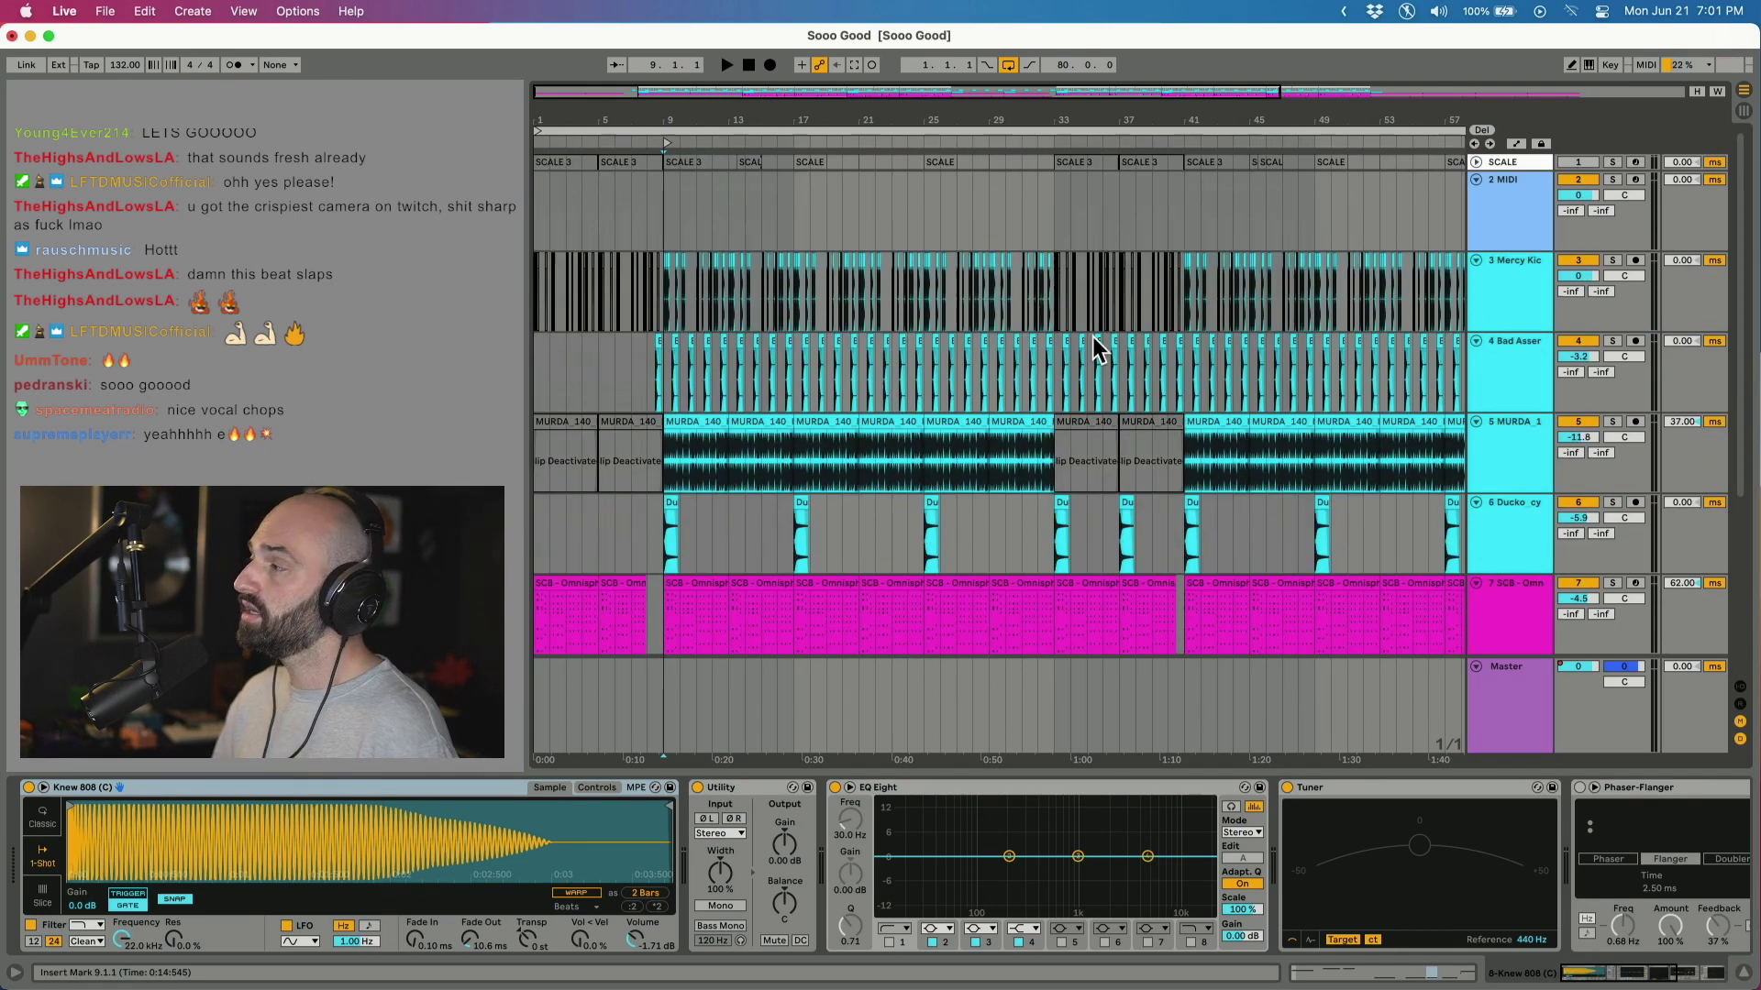
Open the Gullfoss plugin on the Master track and move its window clear over the arrangement
click(1527, 747)
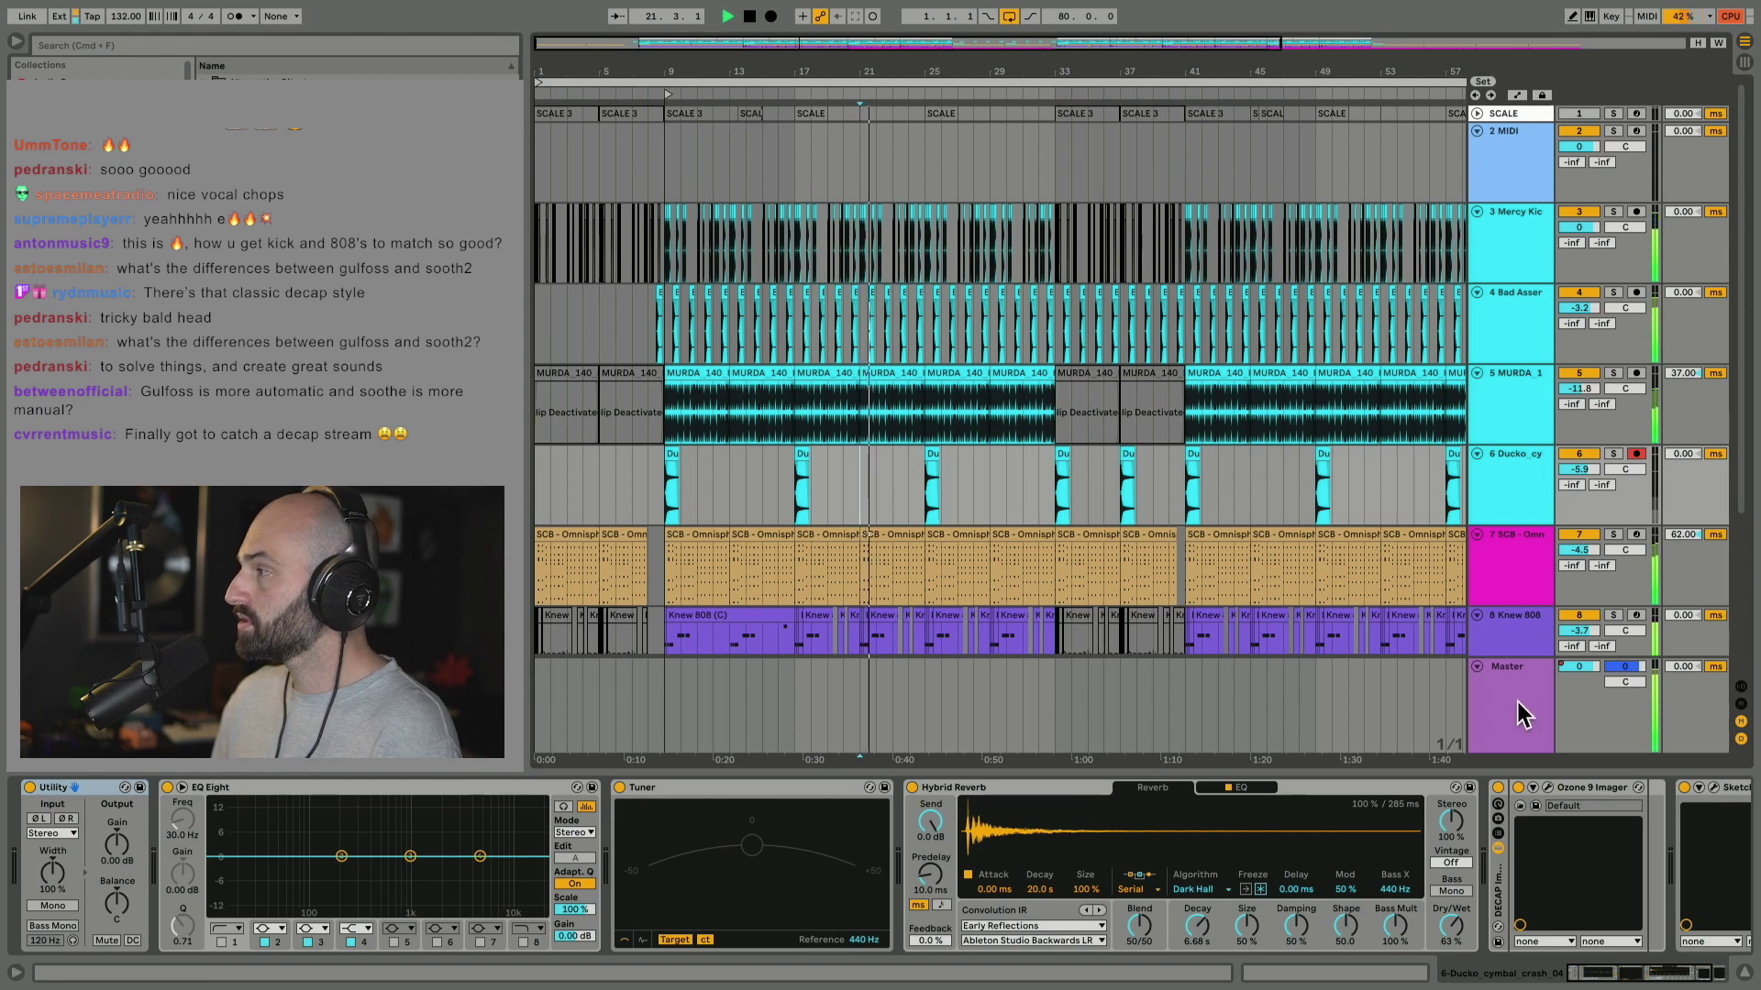
click(1517, 702)
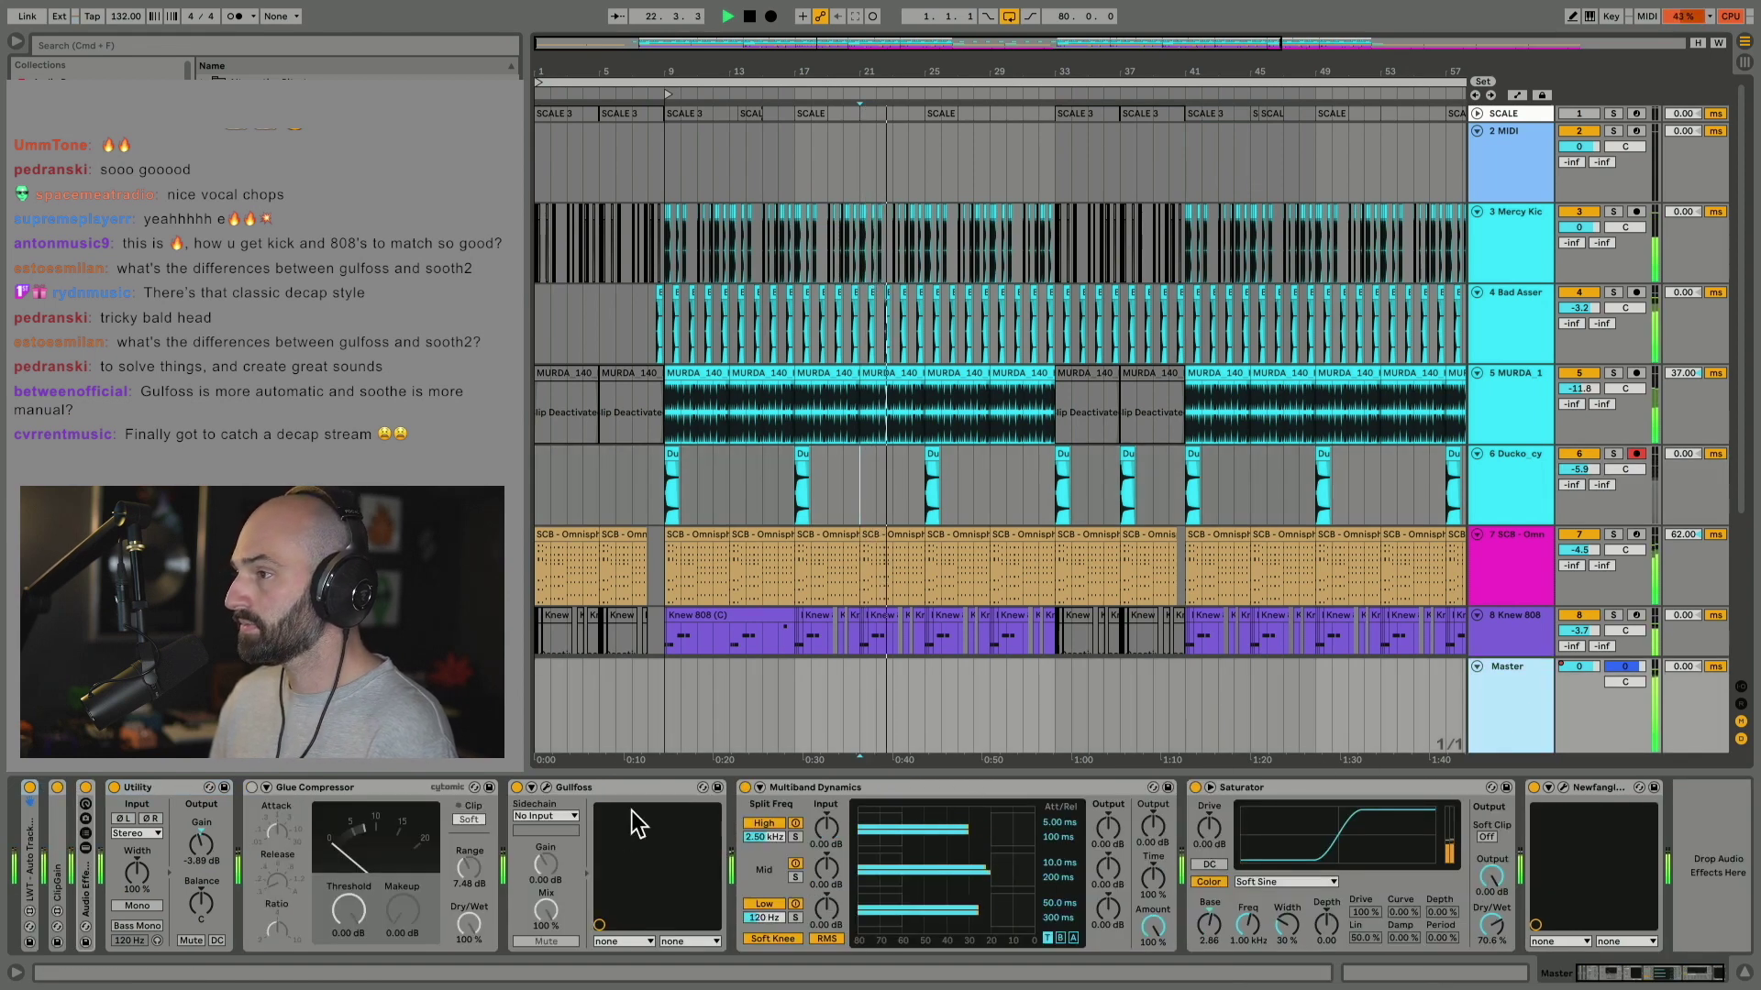
click(548, 785)
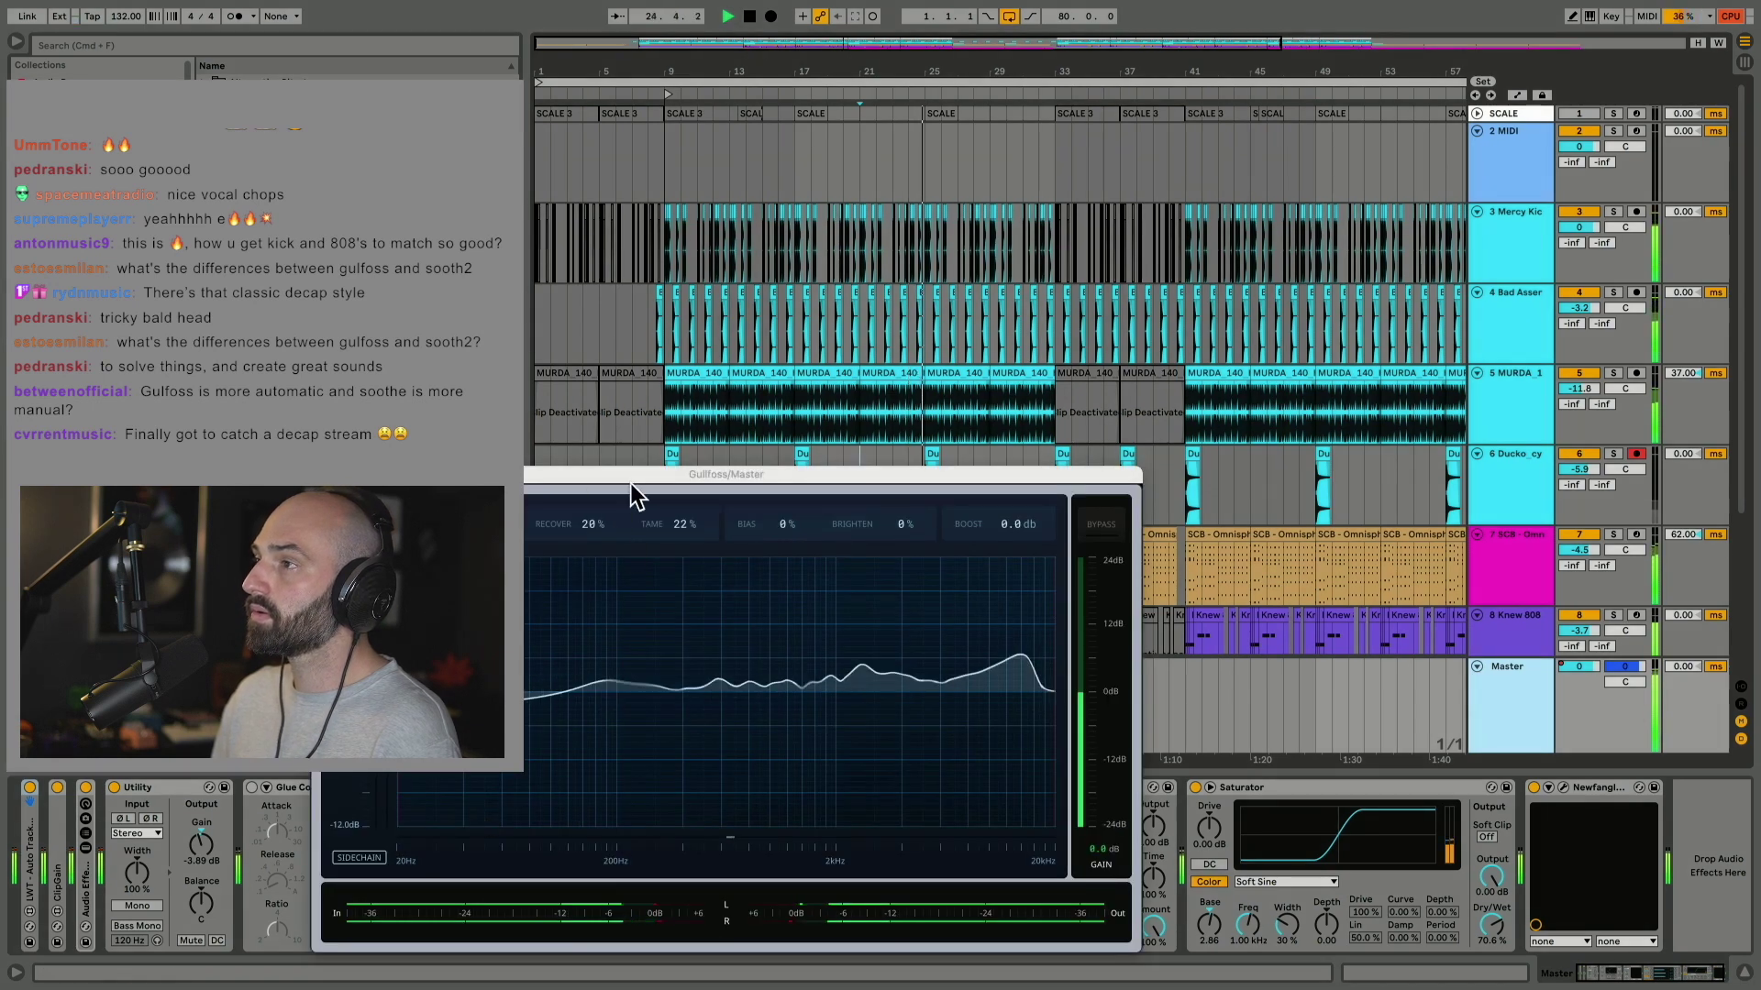
drag(630, 482, 983, 204)
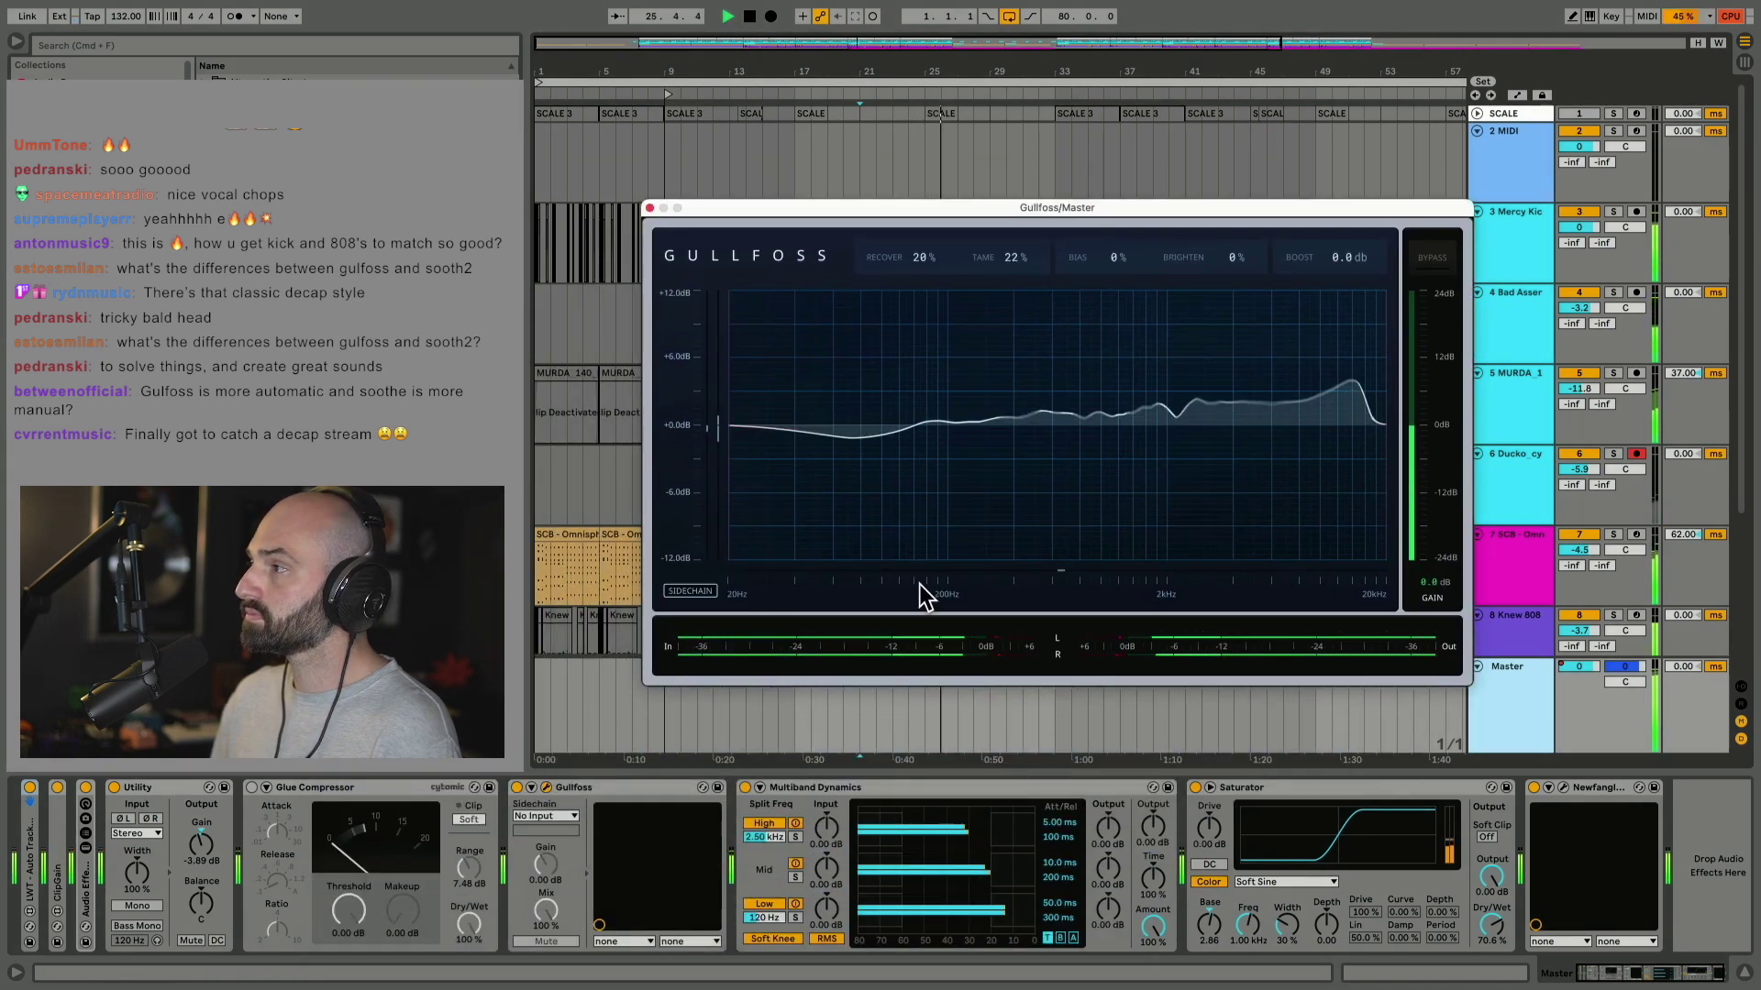
Compare the mix with and without Gullfoss by switching the device off and on again during playback
click(521, 796)
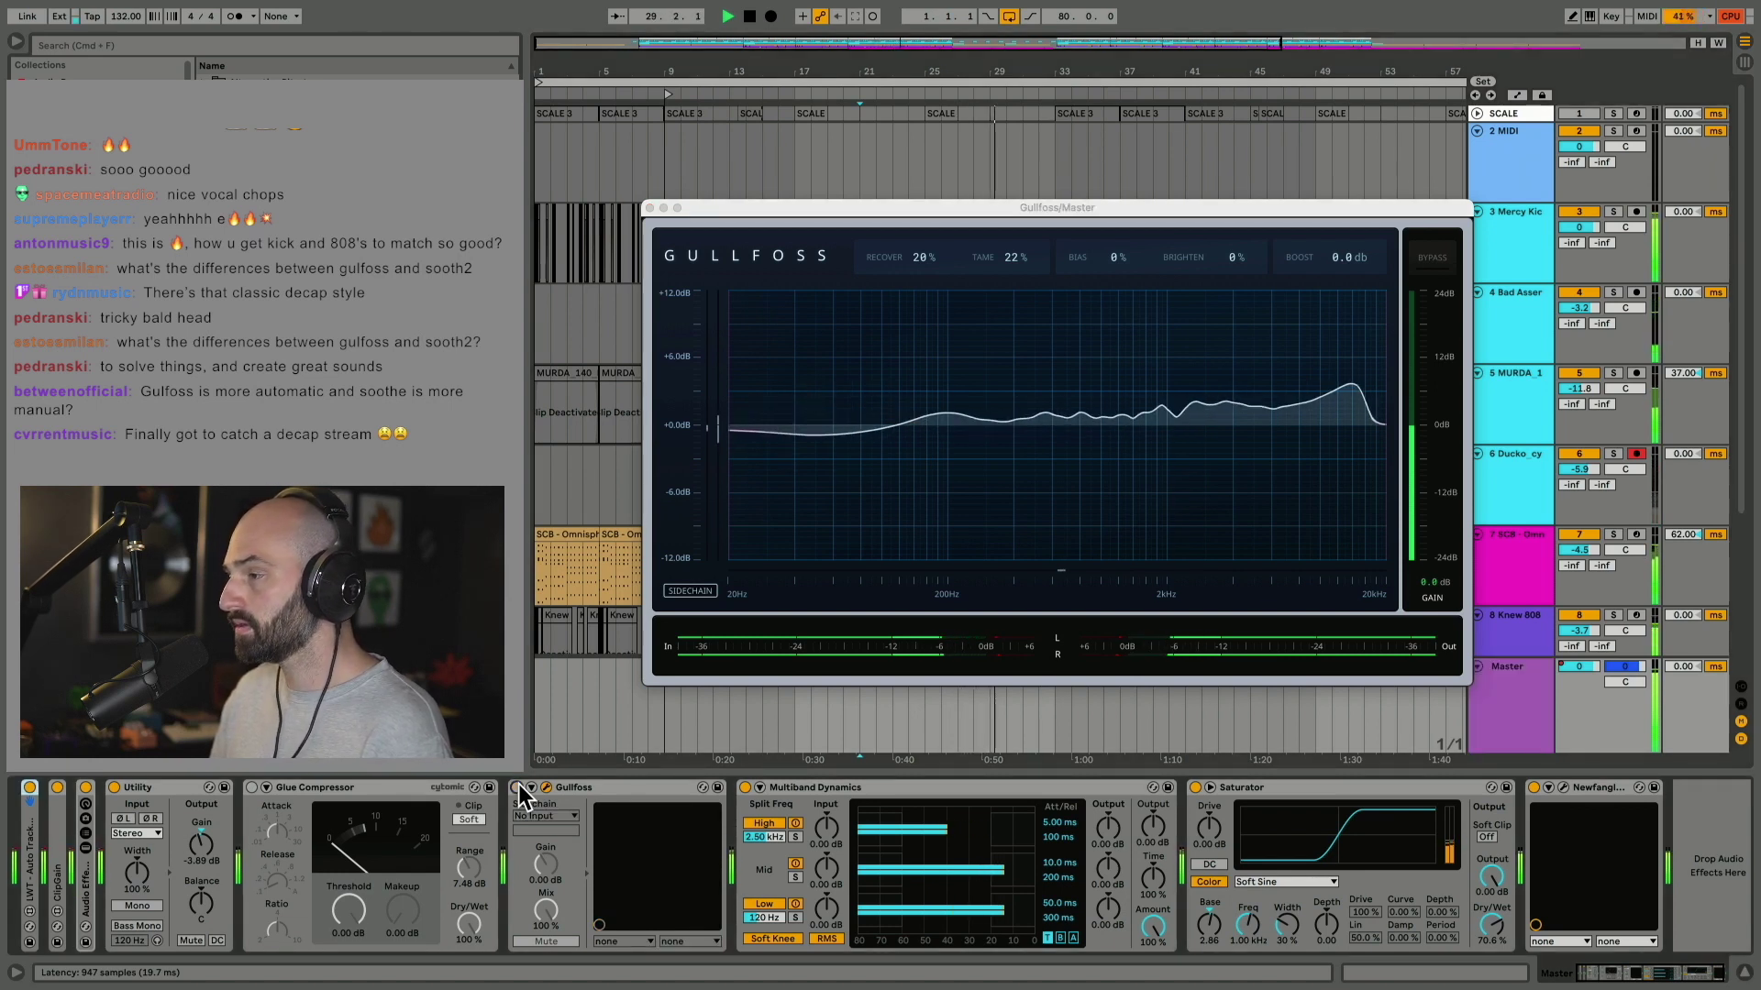
click(520, 796)
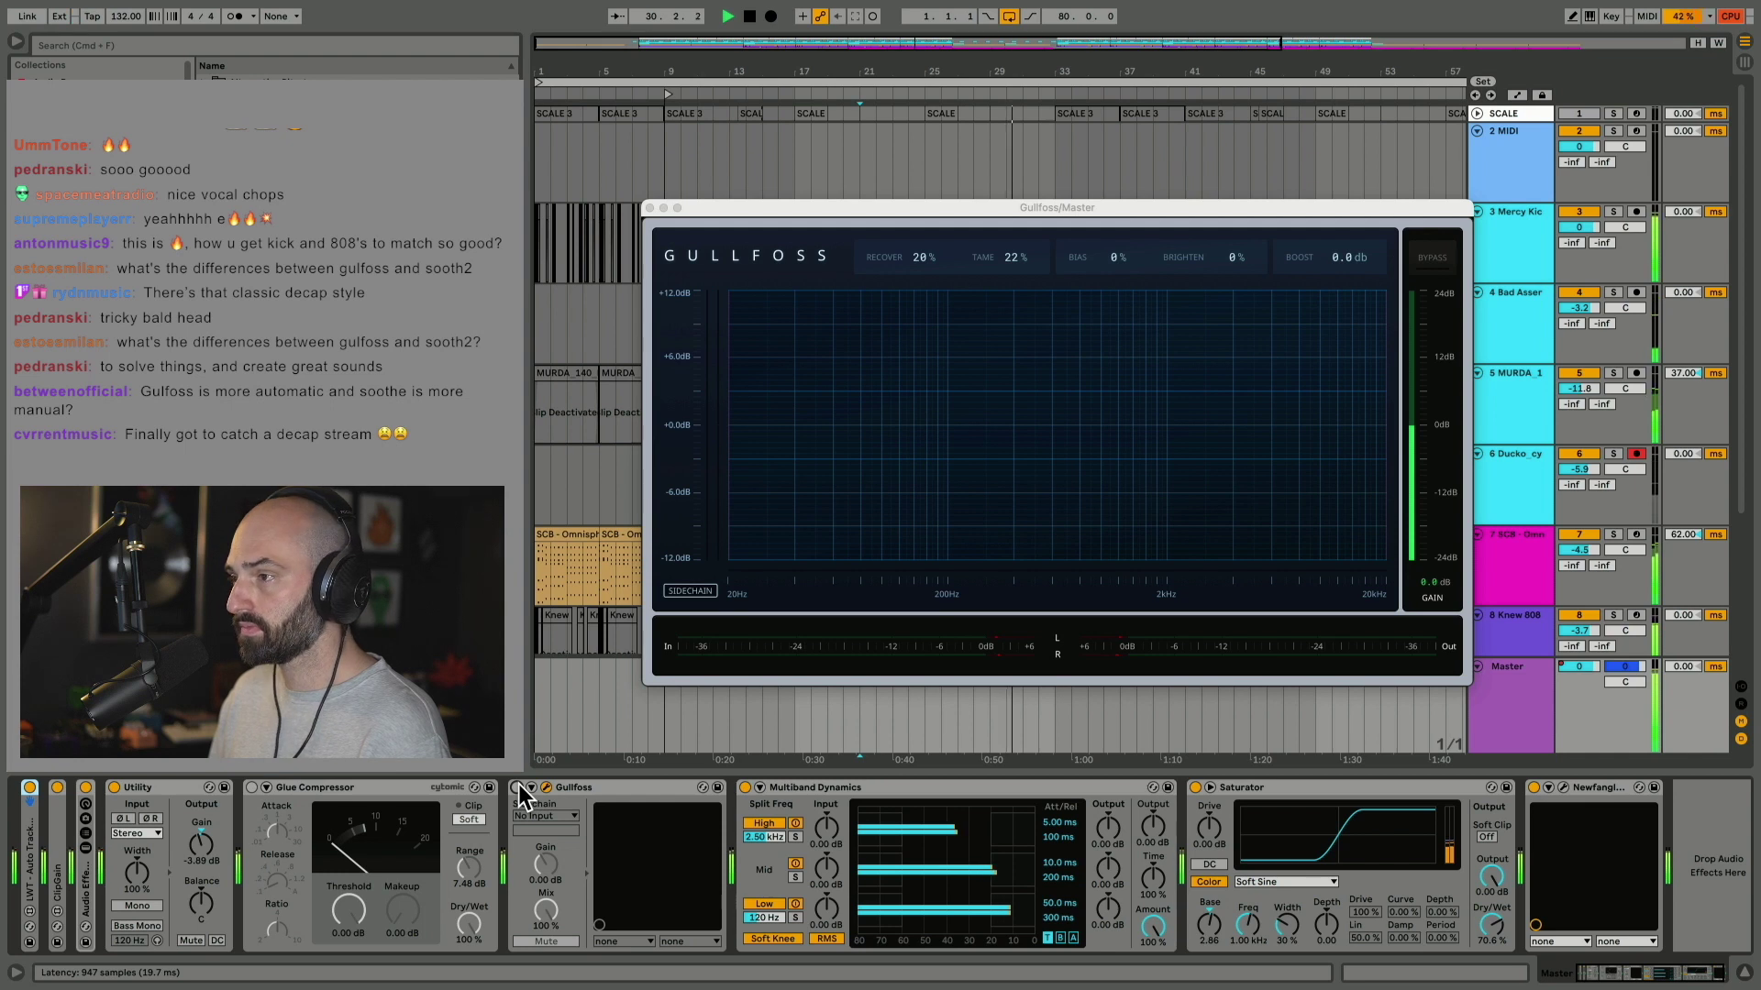
click(519, 787)
key(space)
key(space)
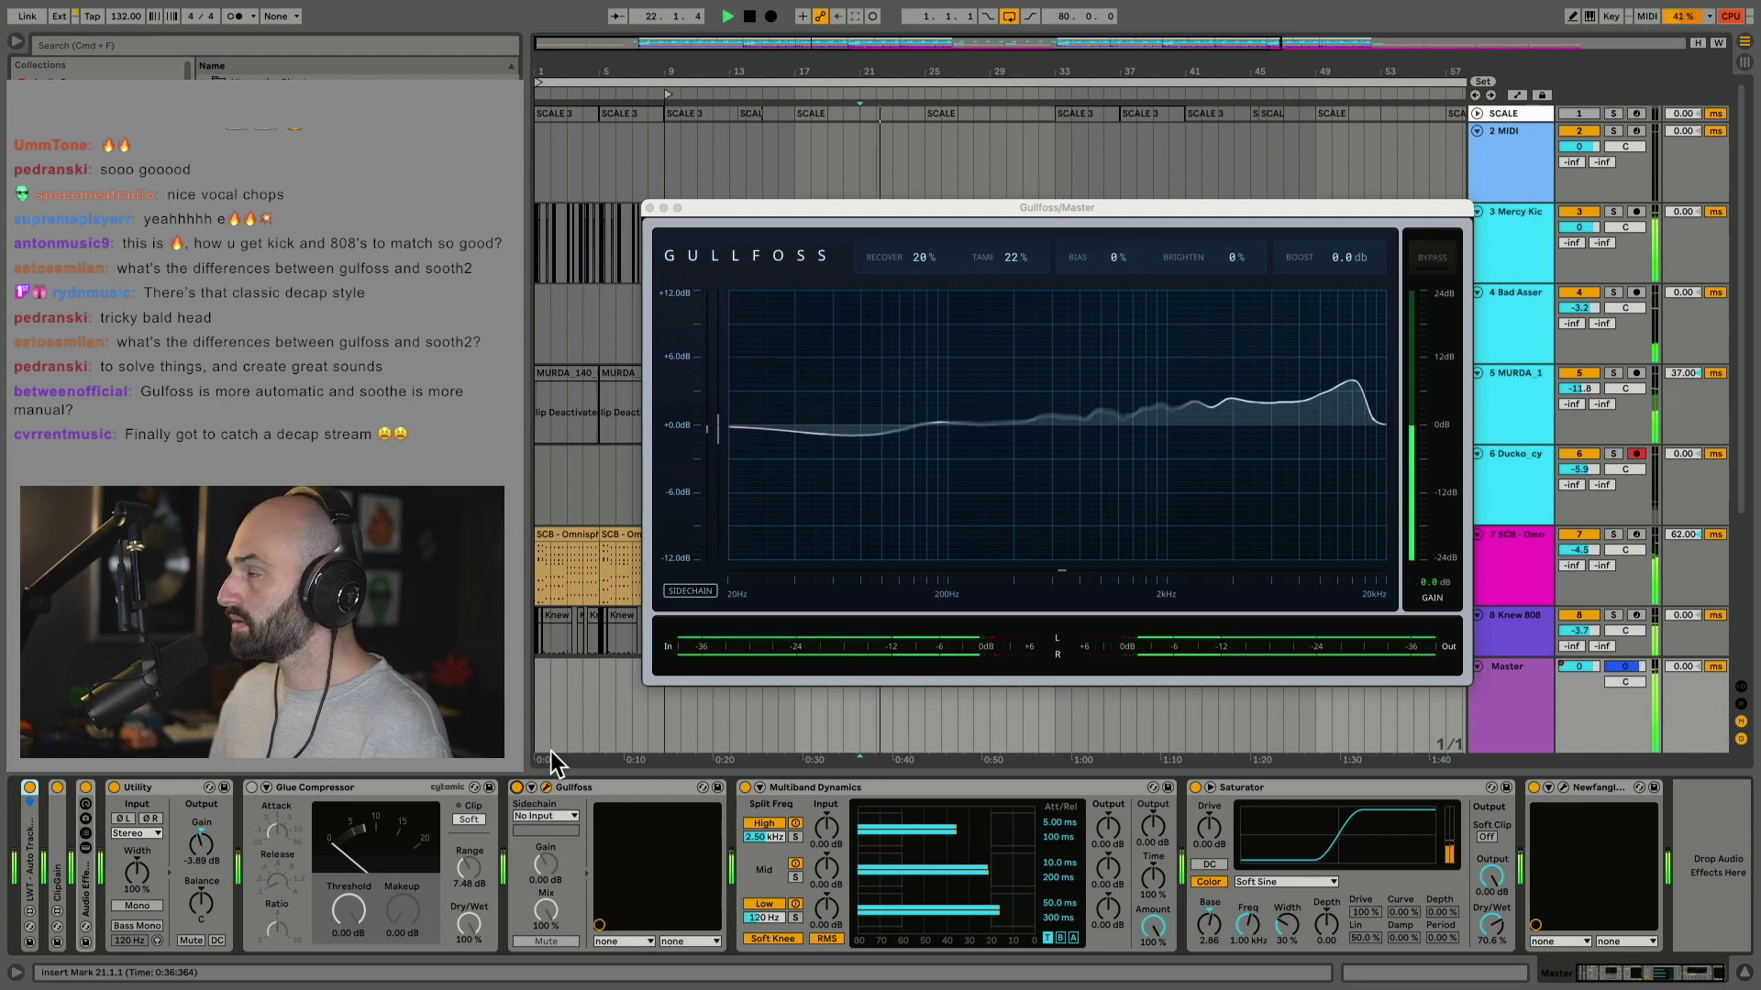
key(space)
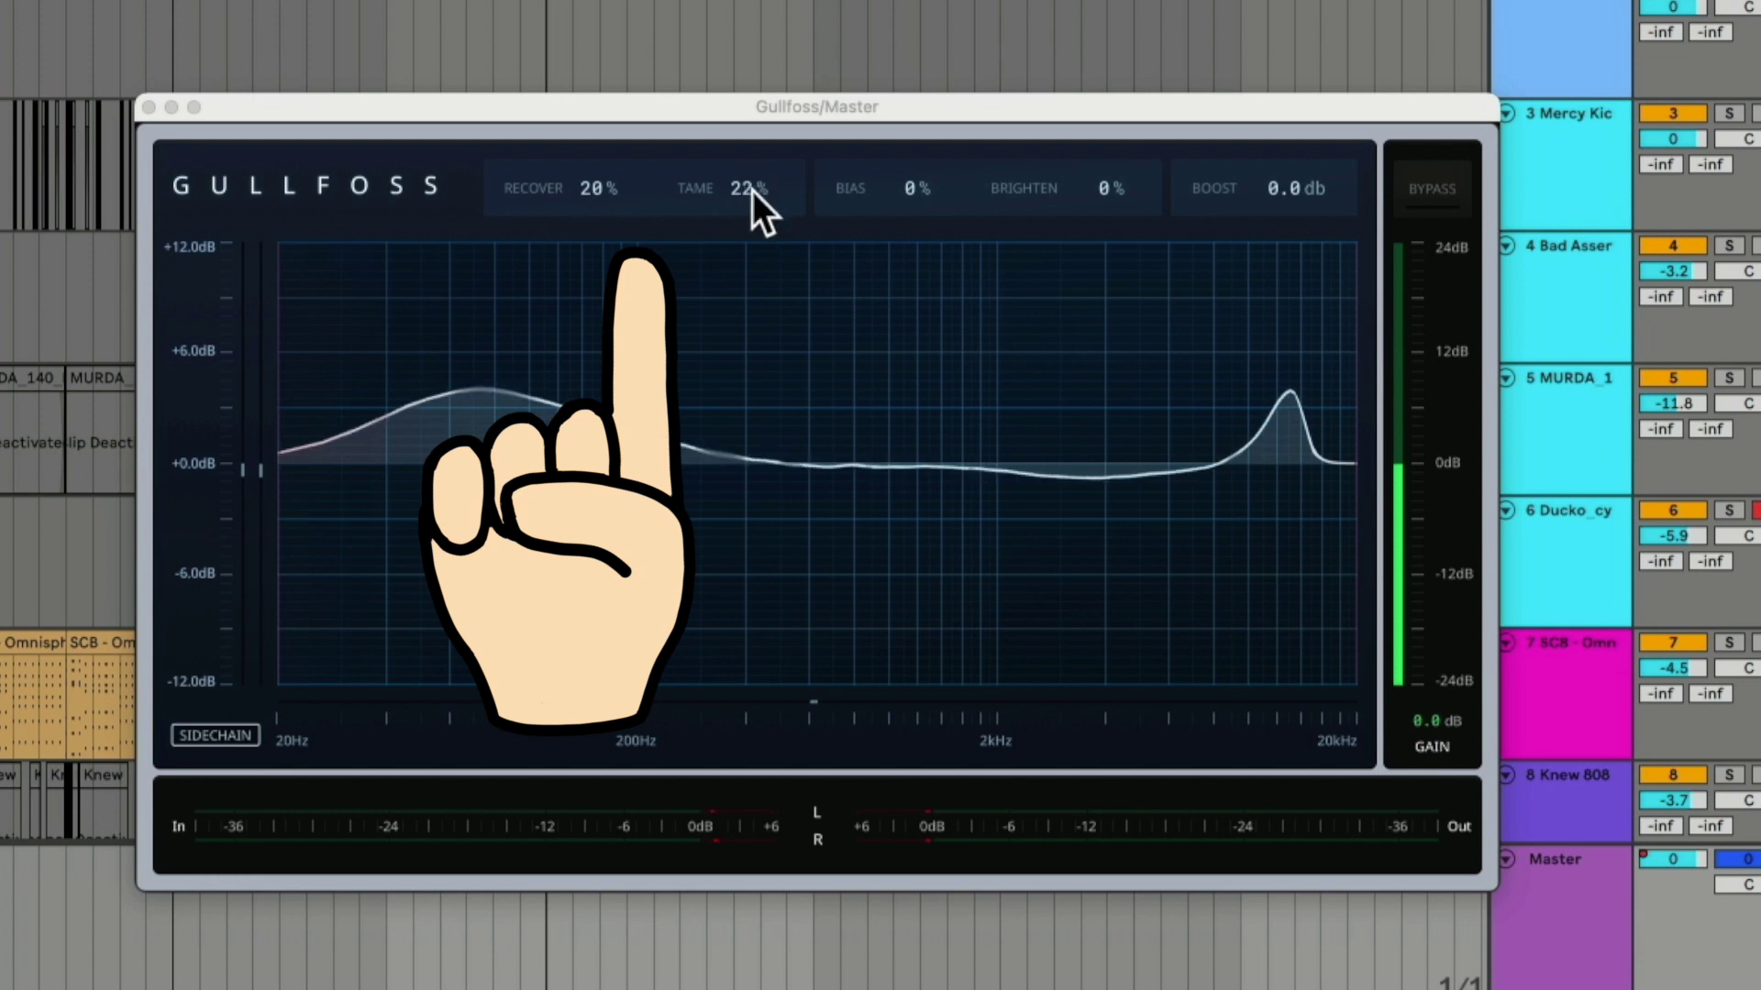
Reset Tame and Recover to 0% in Gullfoss, and raise Recover alone during playback to hear its effect
mouse_move(752, 191)
mouse_down()
mouse_move(752, 205)
mouse_move(760, 189)
mouse_up()
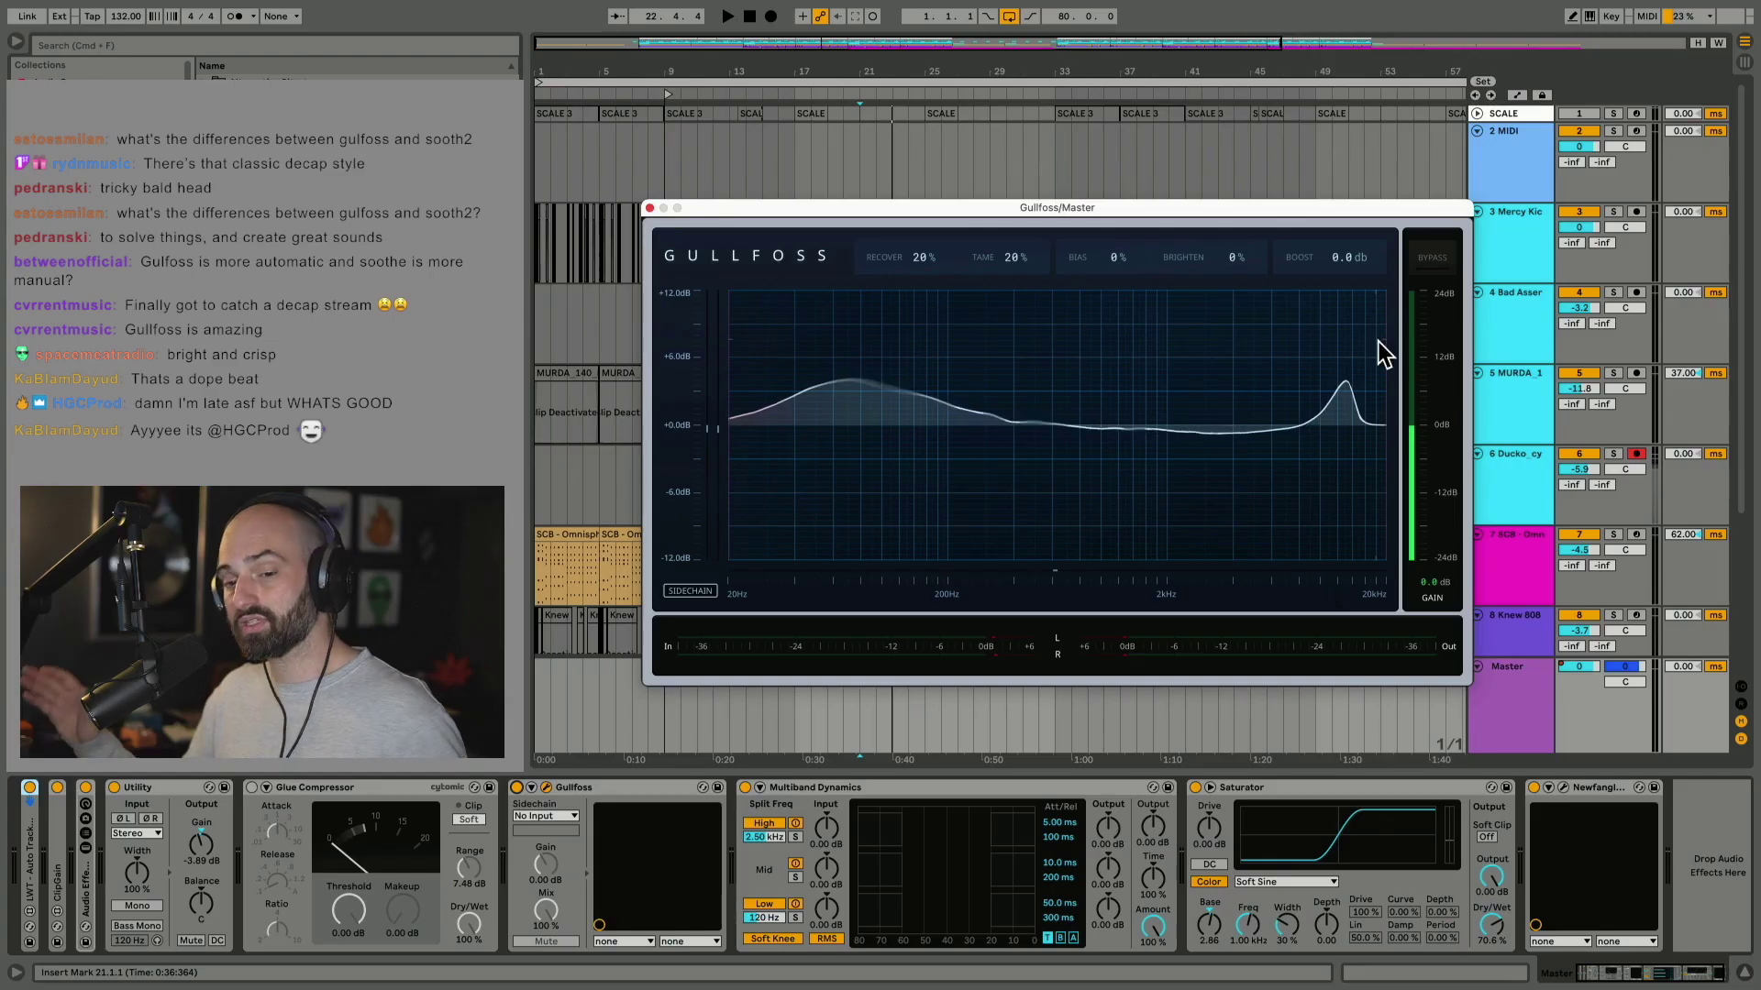
double_click(1010, 261)
double_click(909, 247)
key(space)
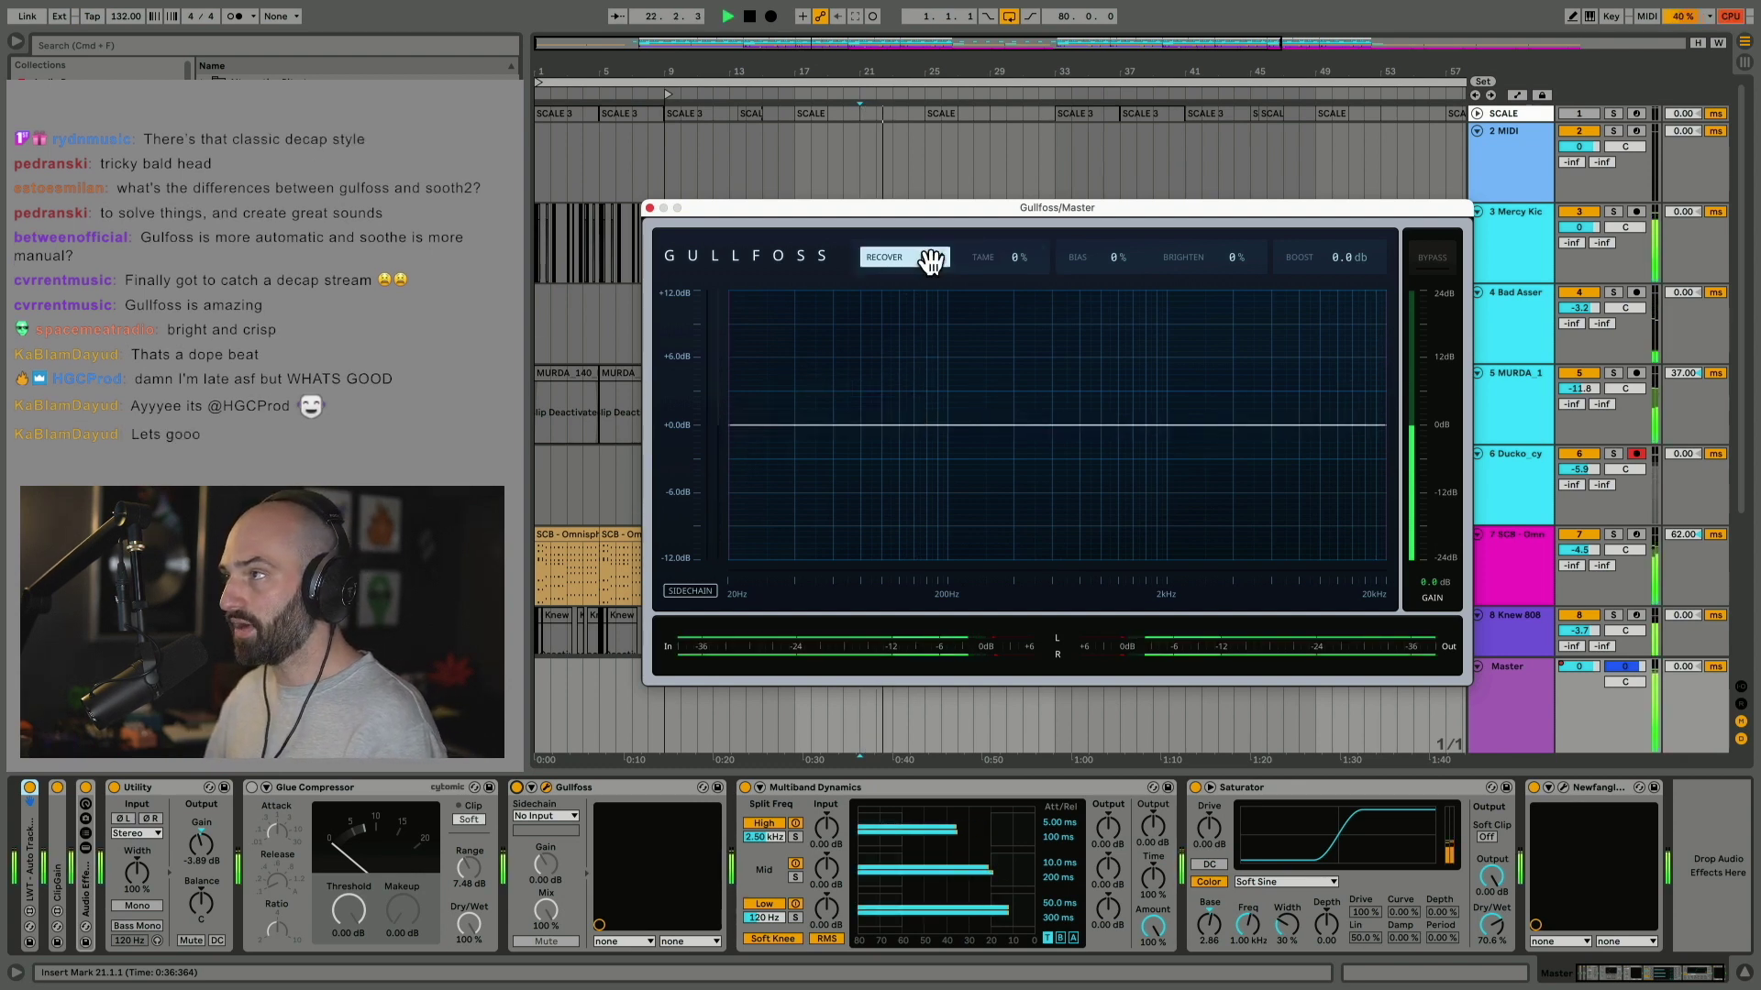
drag(935, 260, 935, 231)
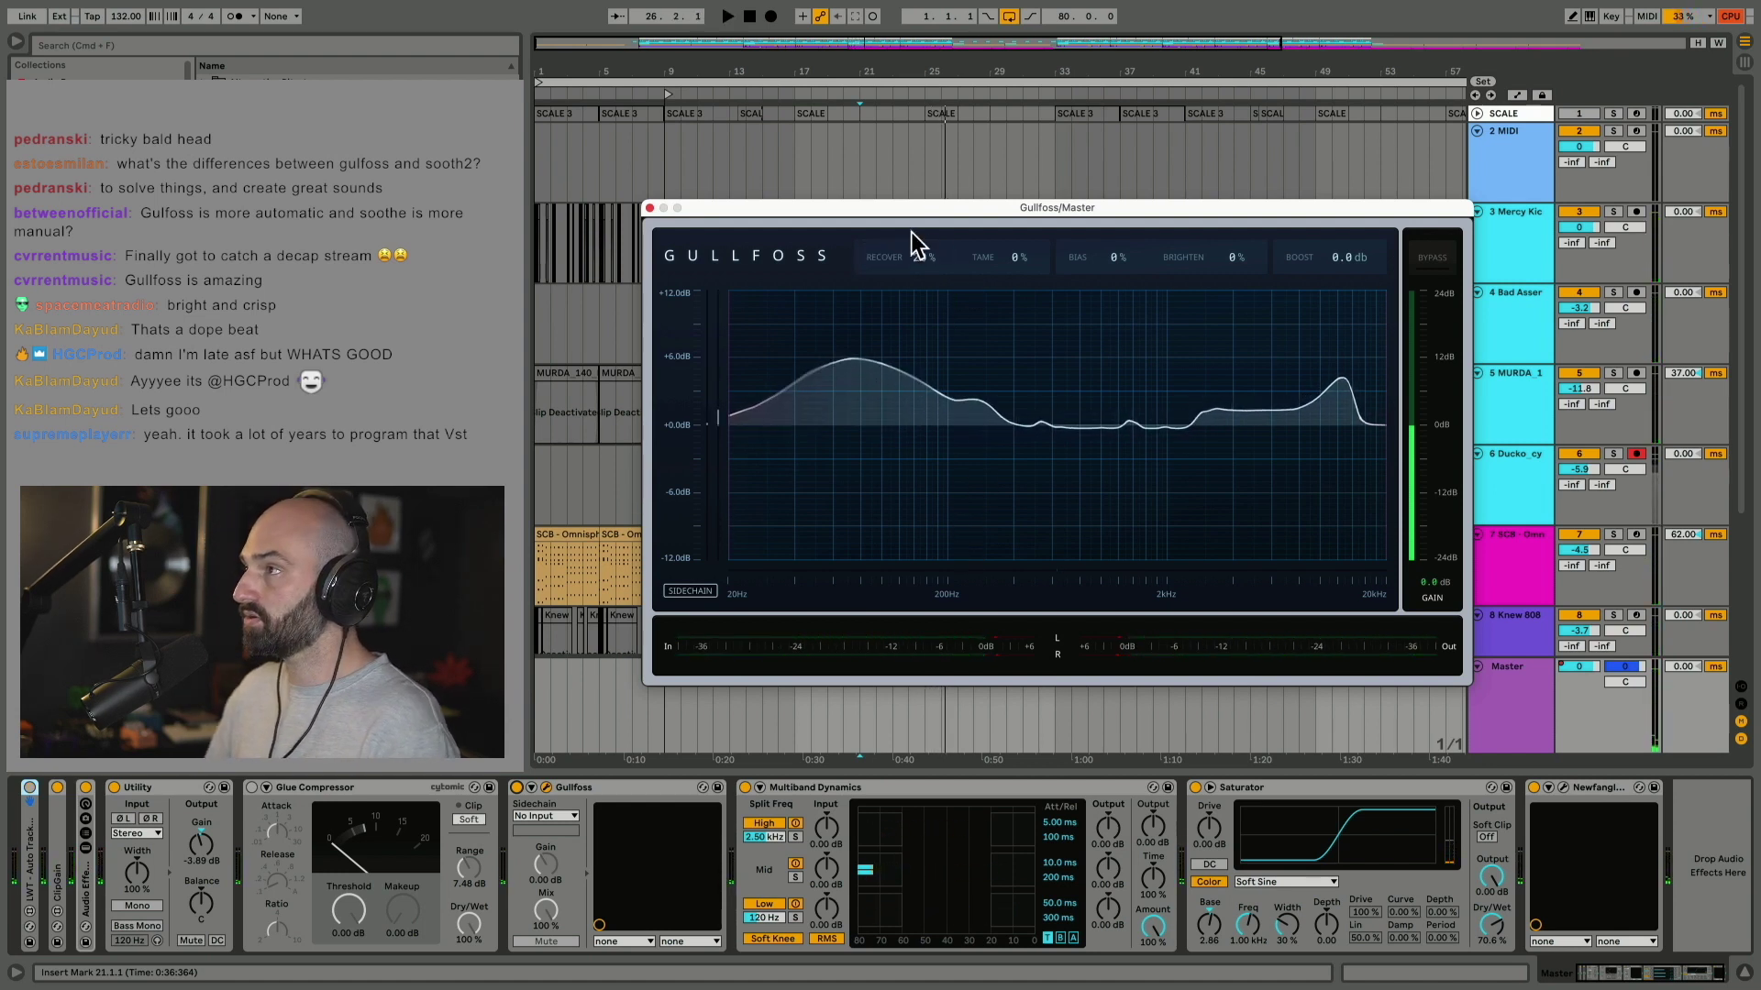
Play the mix with Tame alone raised to 31%, and reset Tame to 0%
key(space)
drag(1021, 263, 1022, 220)
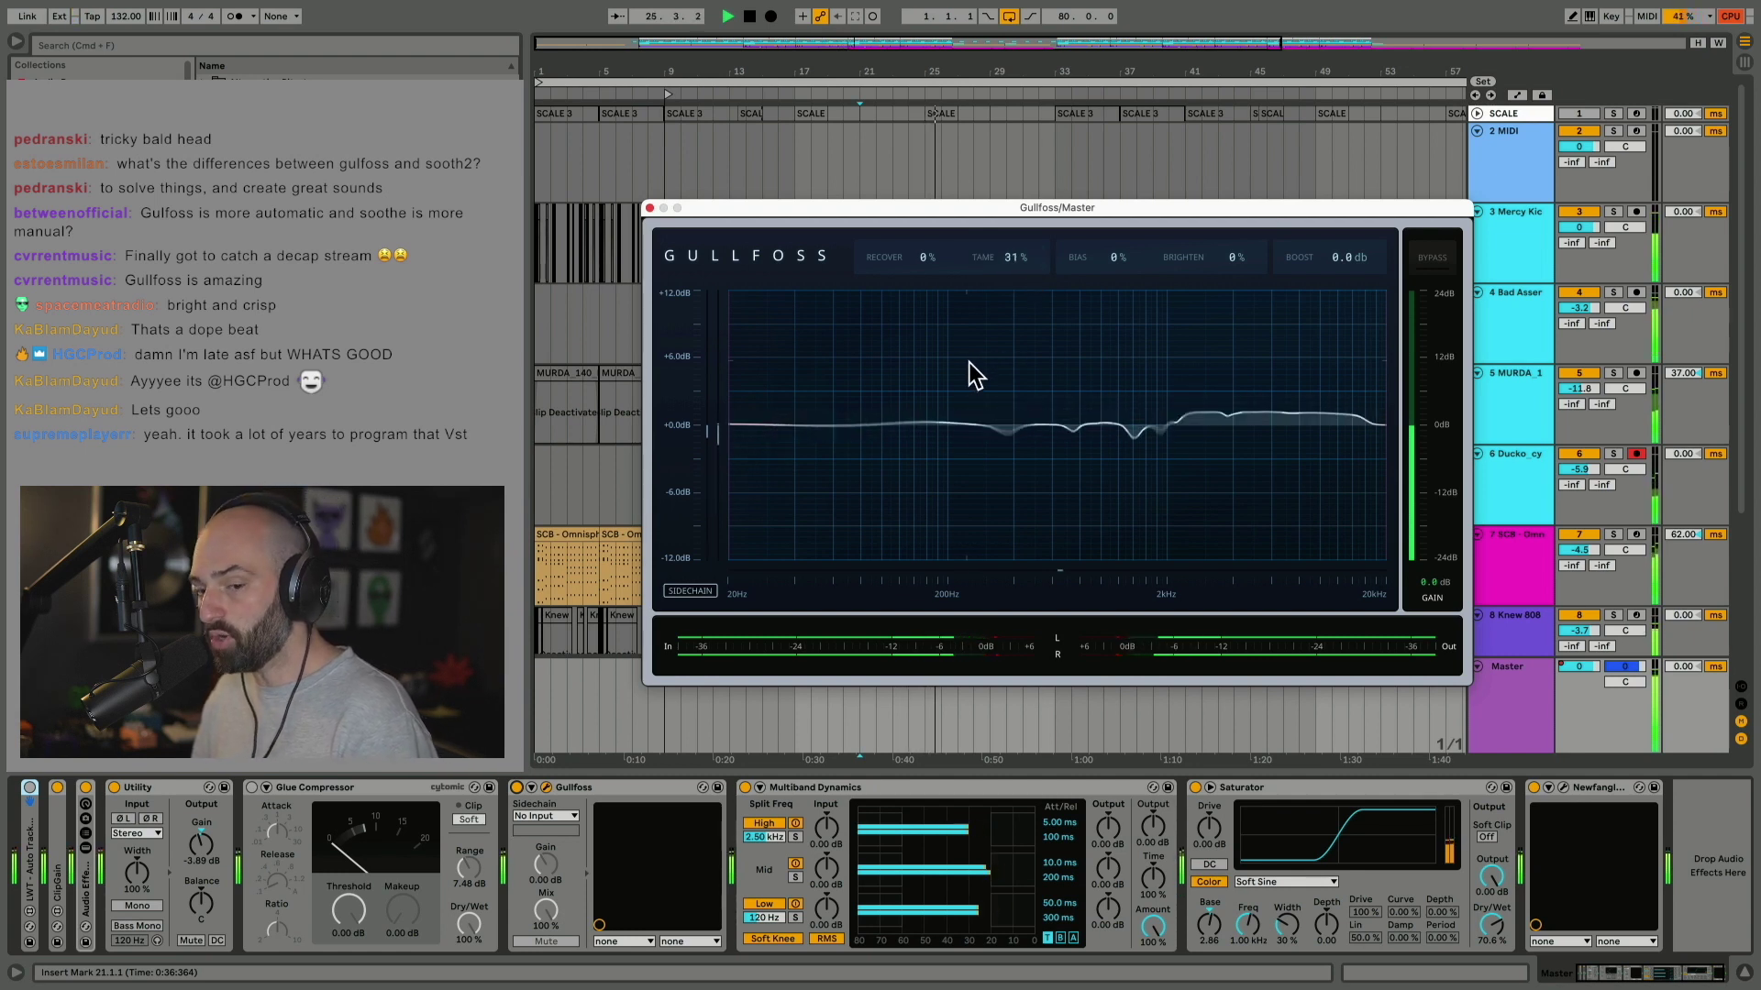
key(space)
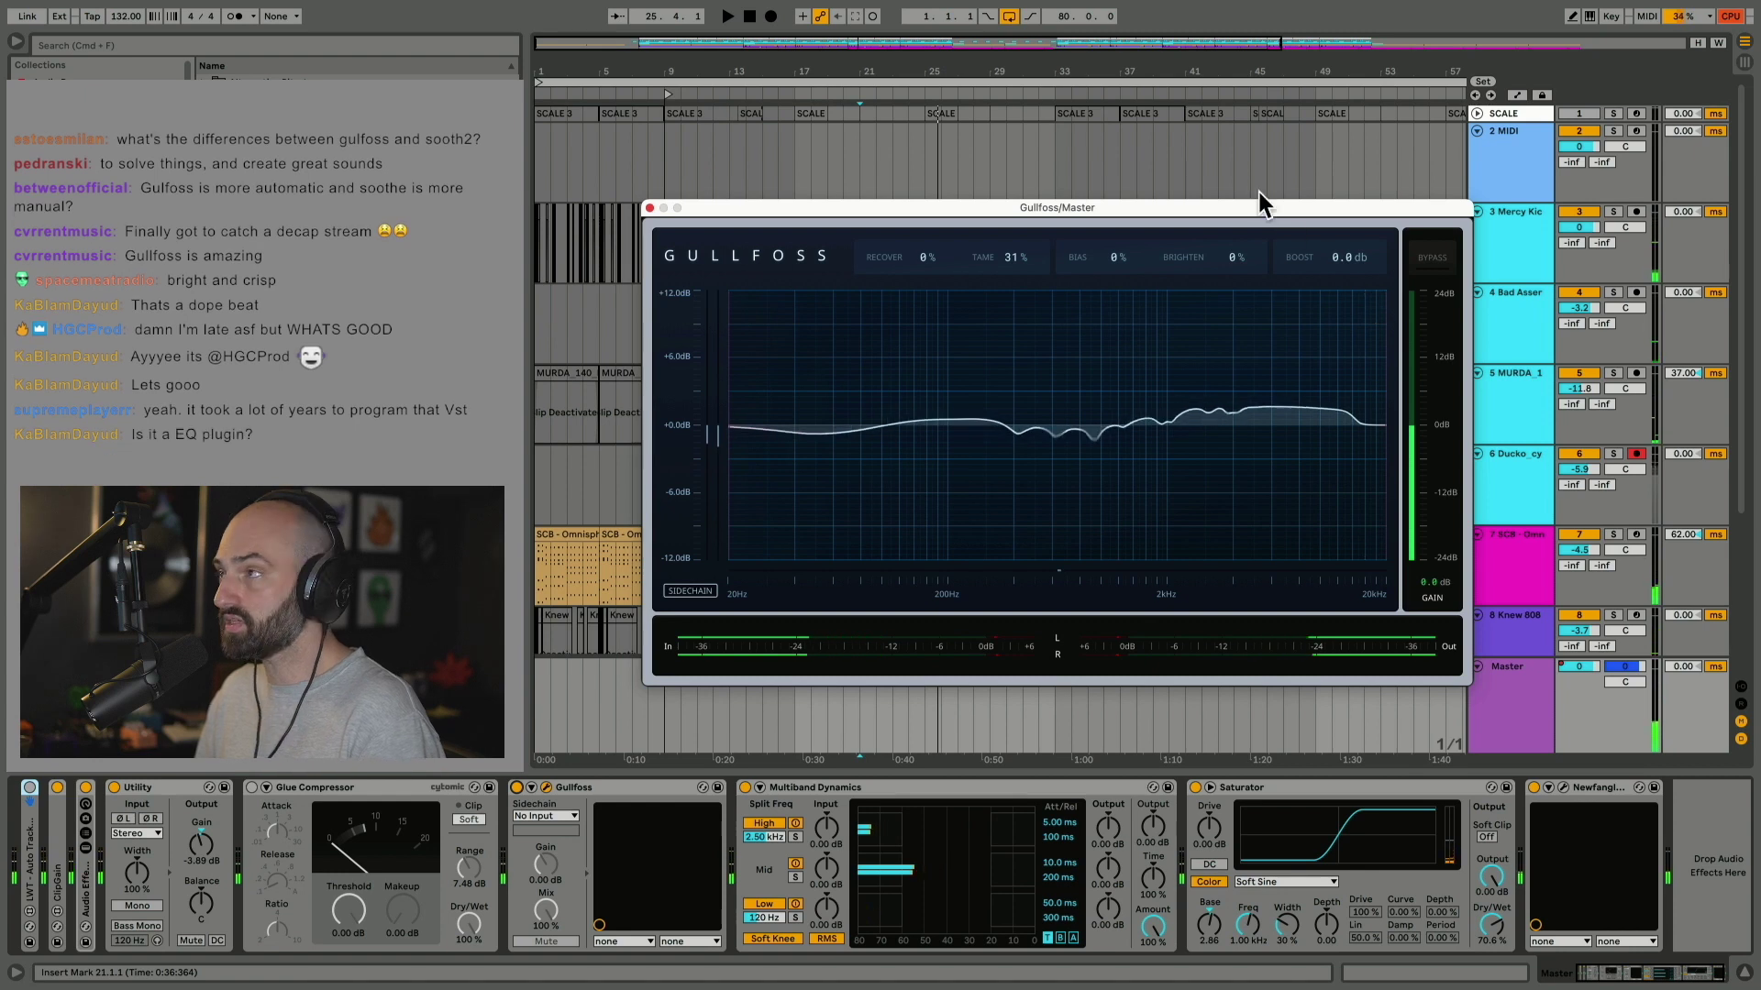
double_click(1011, 258)
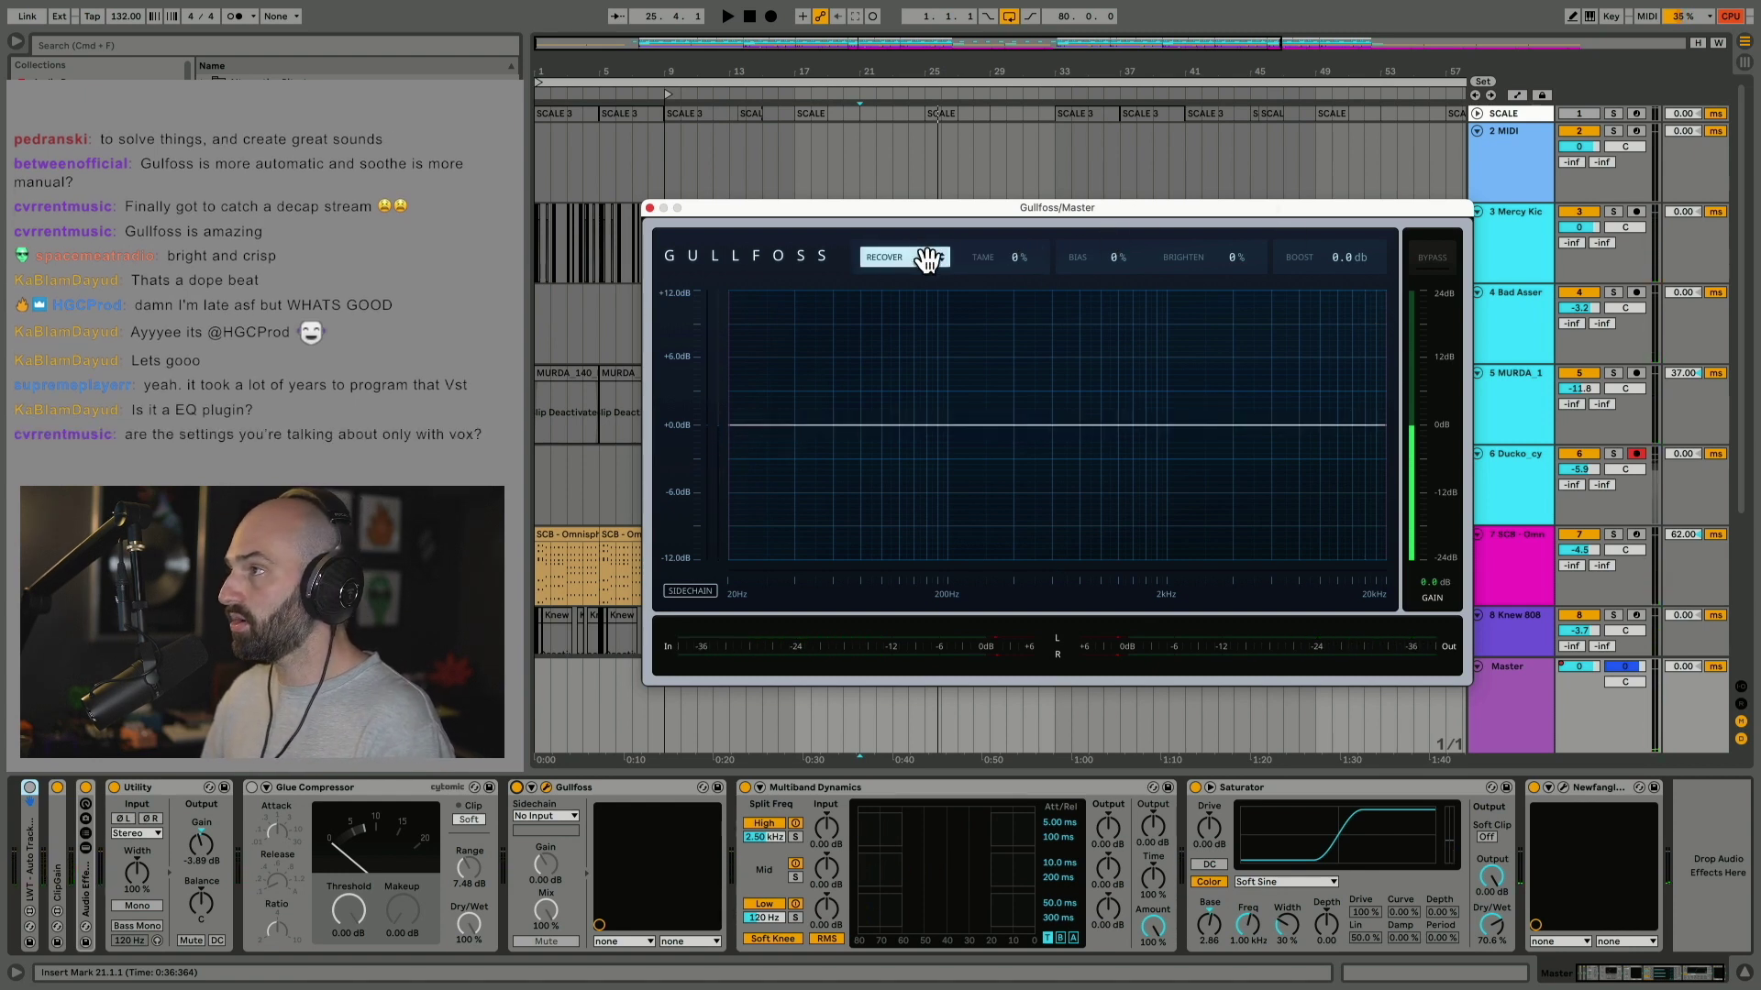
Raise Recover to an extreme amount during playback, and undo the change after stopping
key(space)
drag(930, 260, 931, 76)
key(space)
key(super+z)
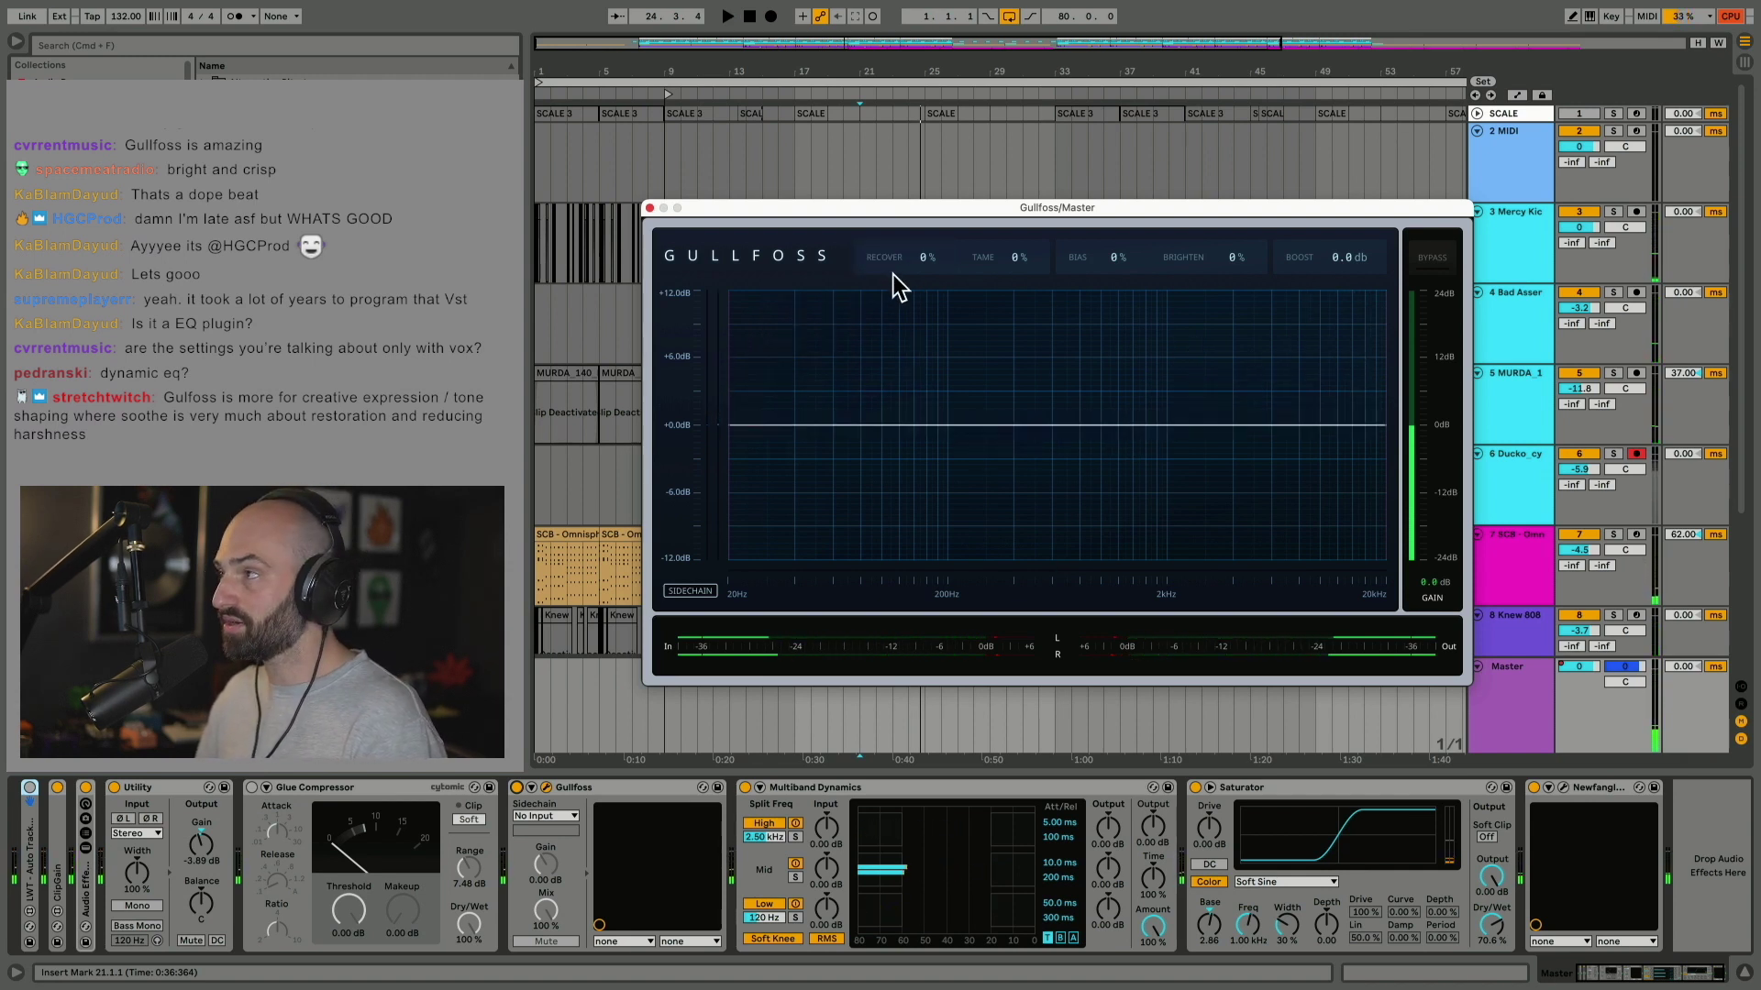
Raise Tame to an extreme amount during playback, and reset it to 0%
key(space)
drag(1013, 255, 1014, 55)
double_click(1020, 260)
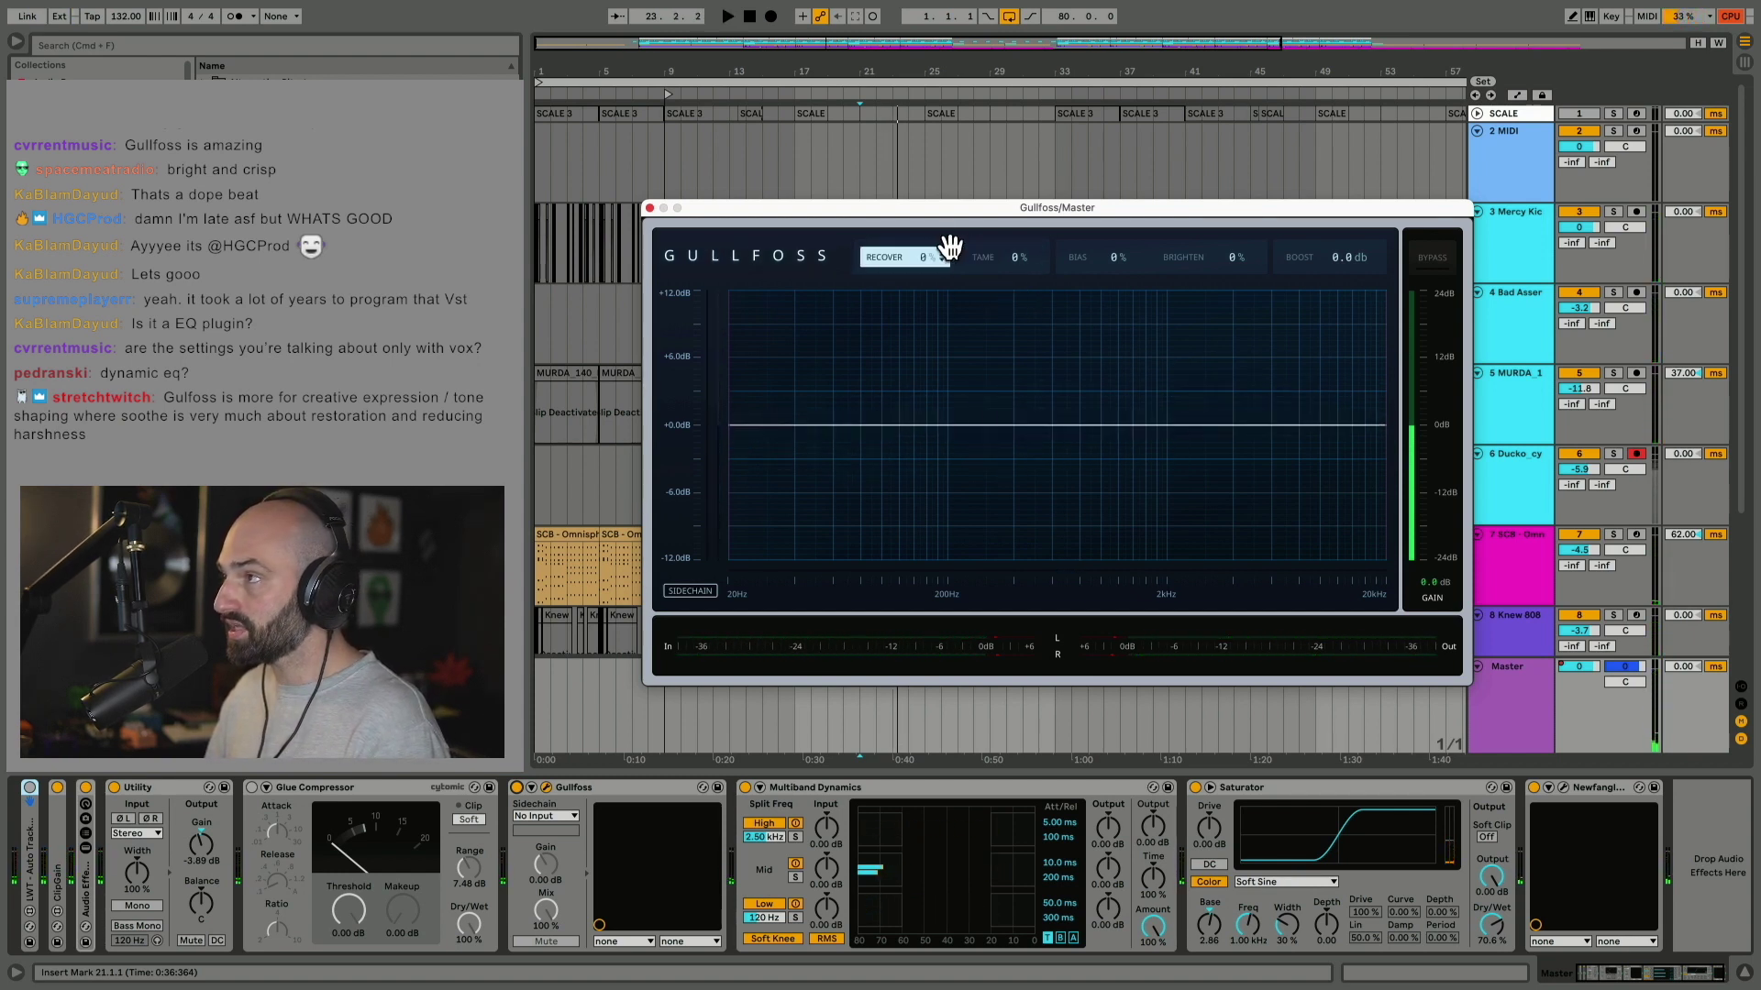
Set both Recover and Tame to 21% in Gullfoss and listen to the mix with these settings
drag(922, 258, 922, 244)
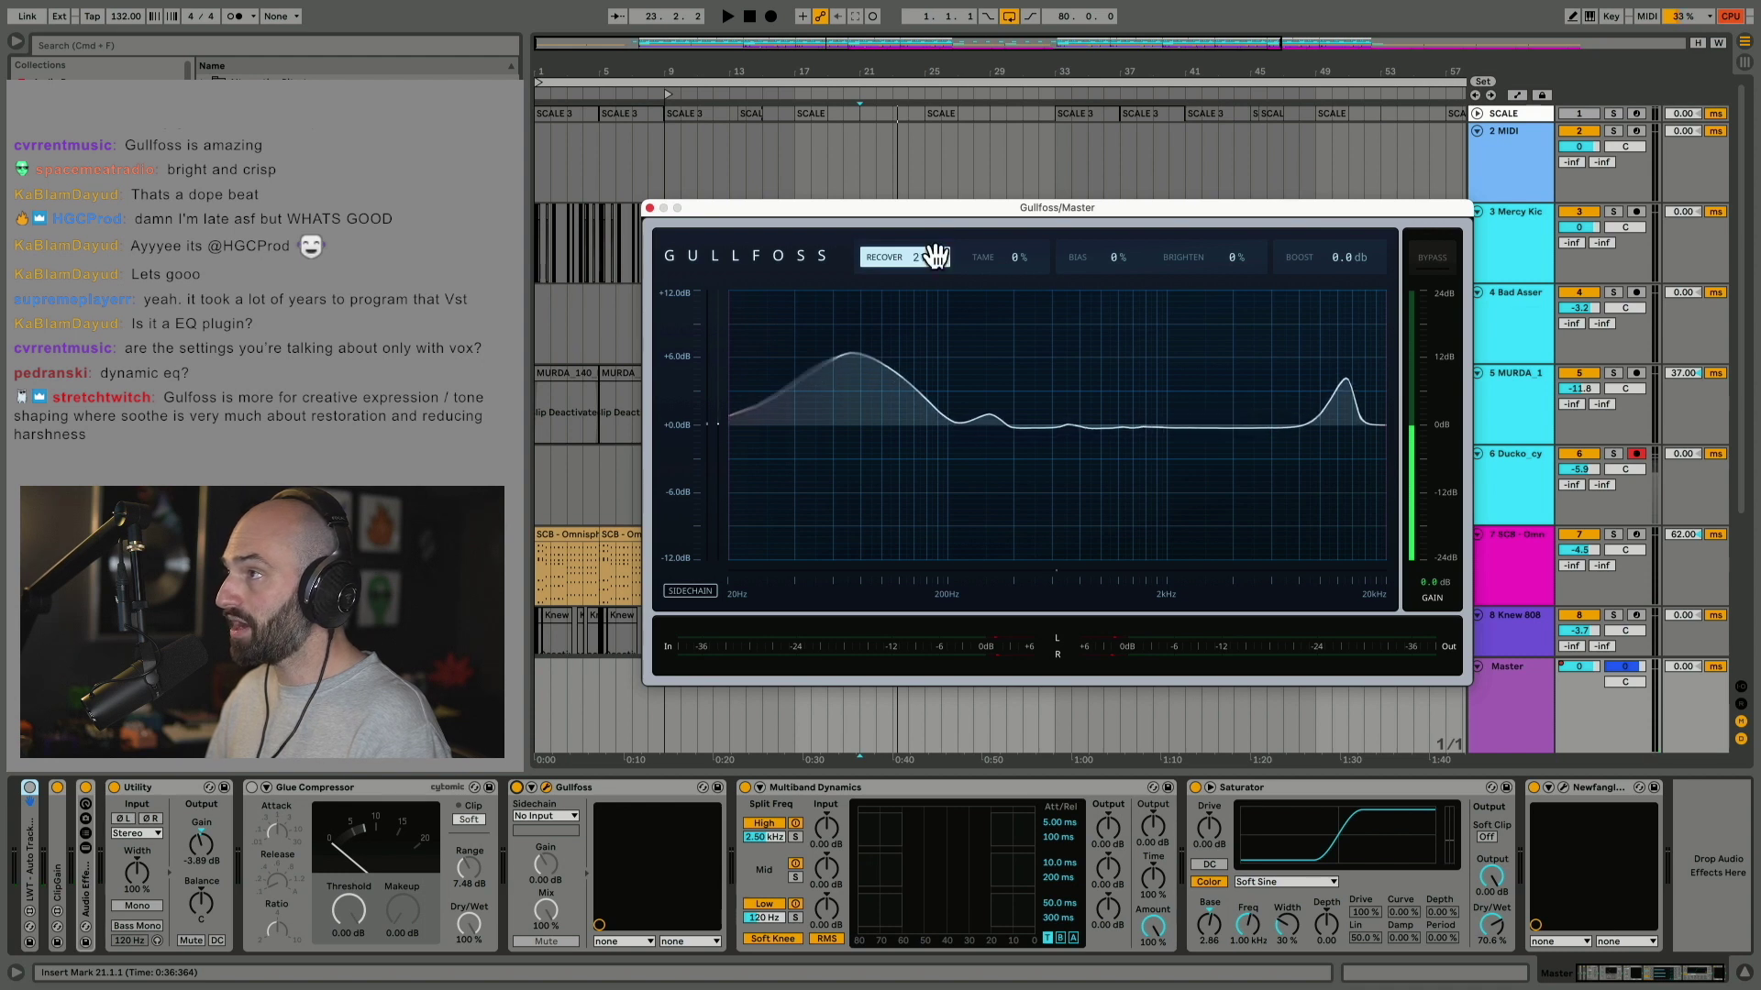
drag(980, 283, 979, 275)
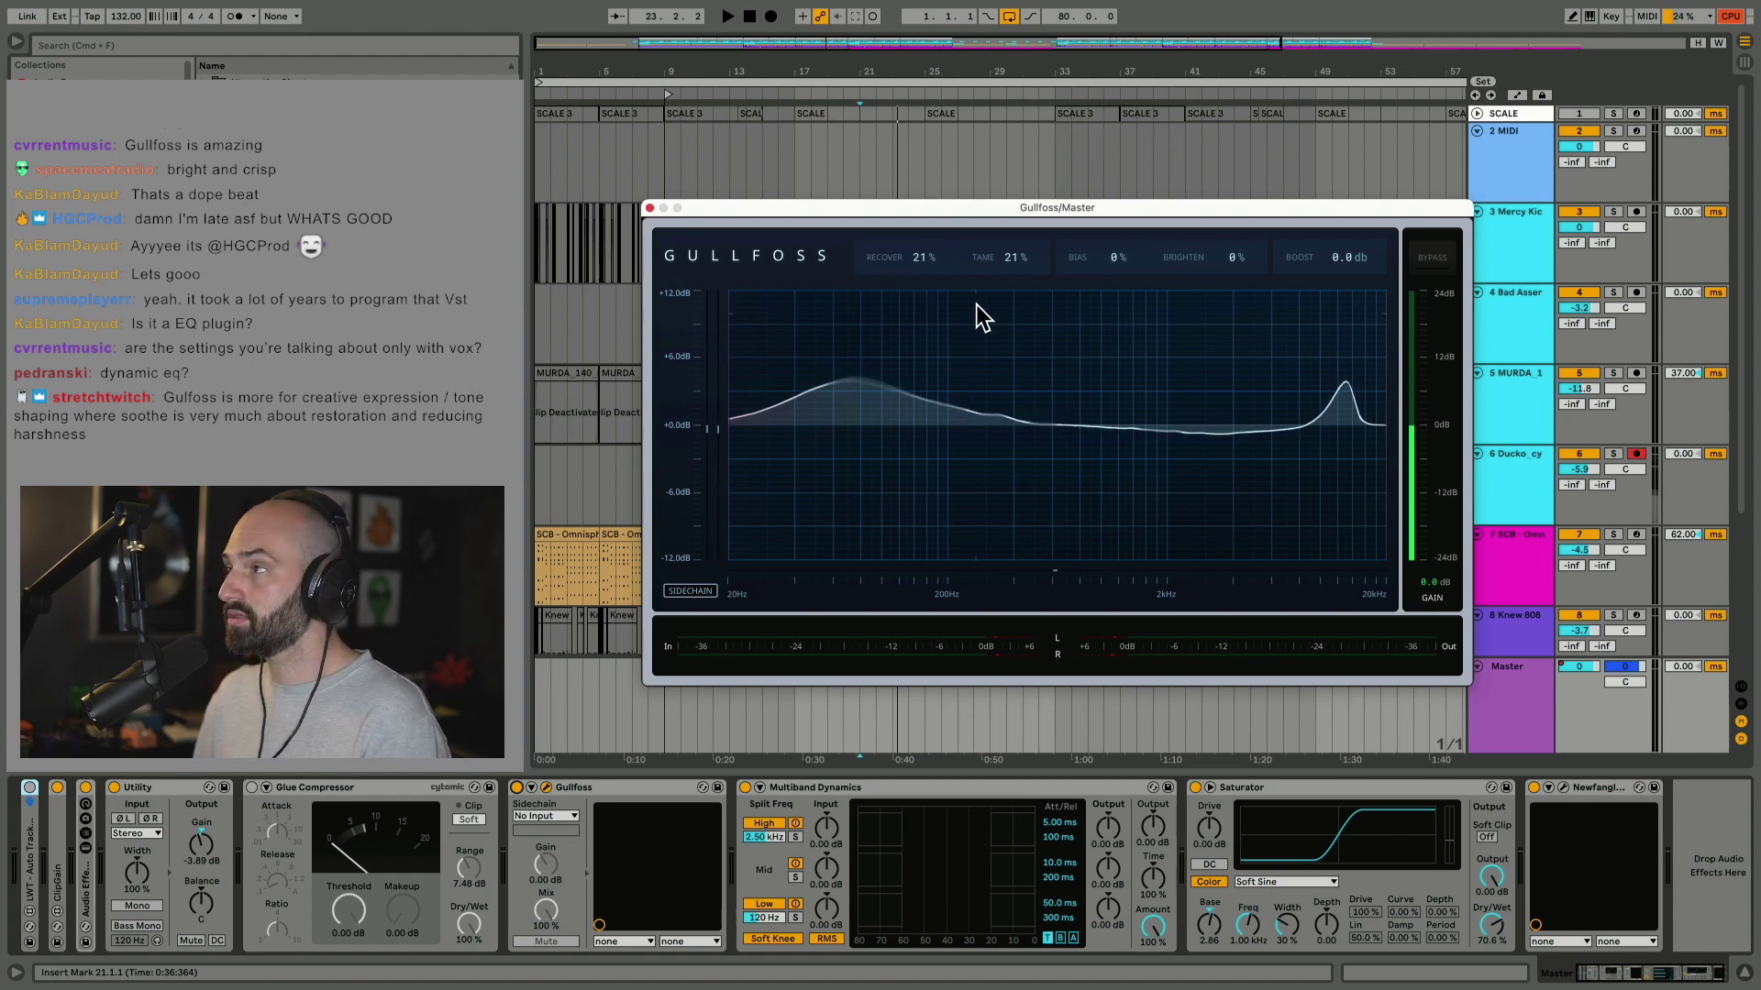
key(space)
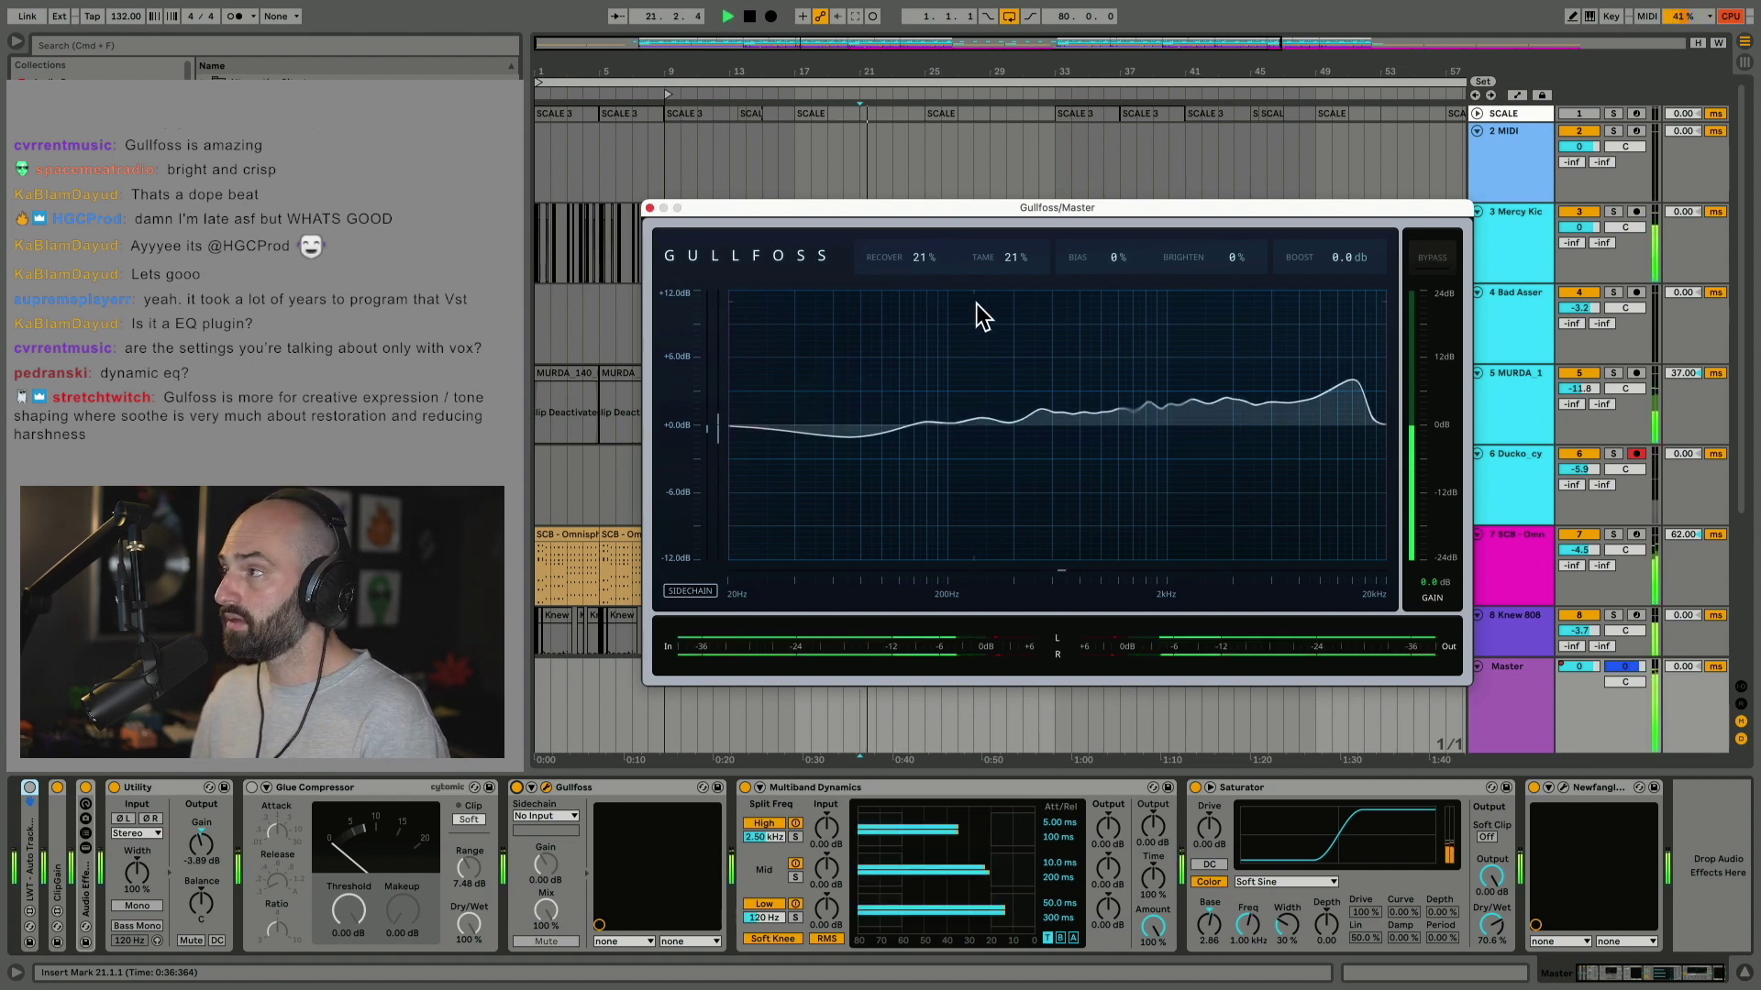
key(space)
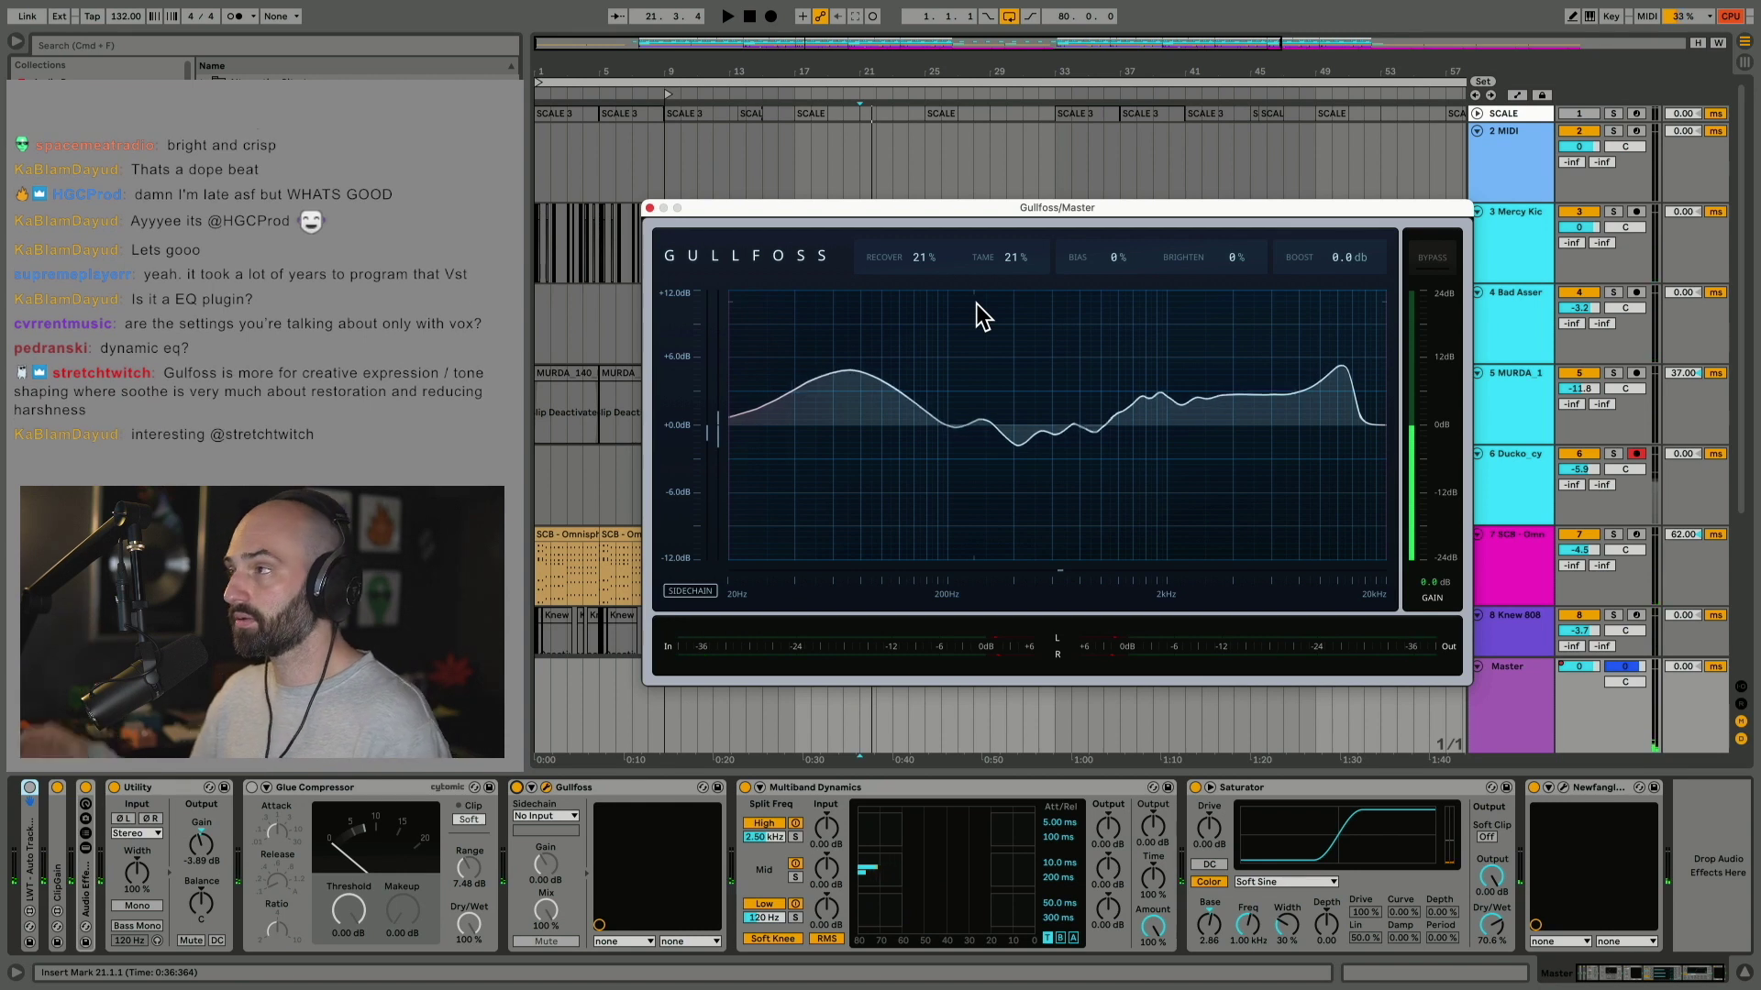
key(space)
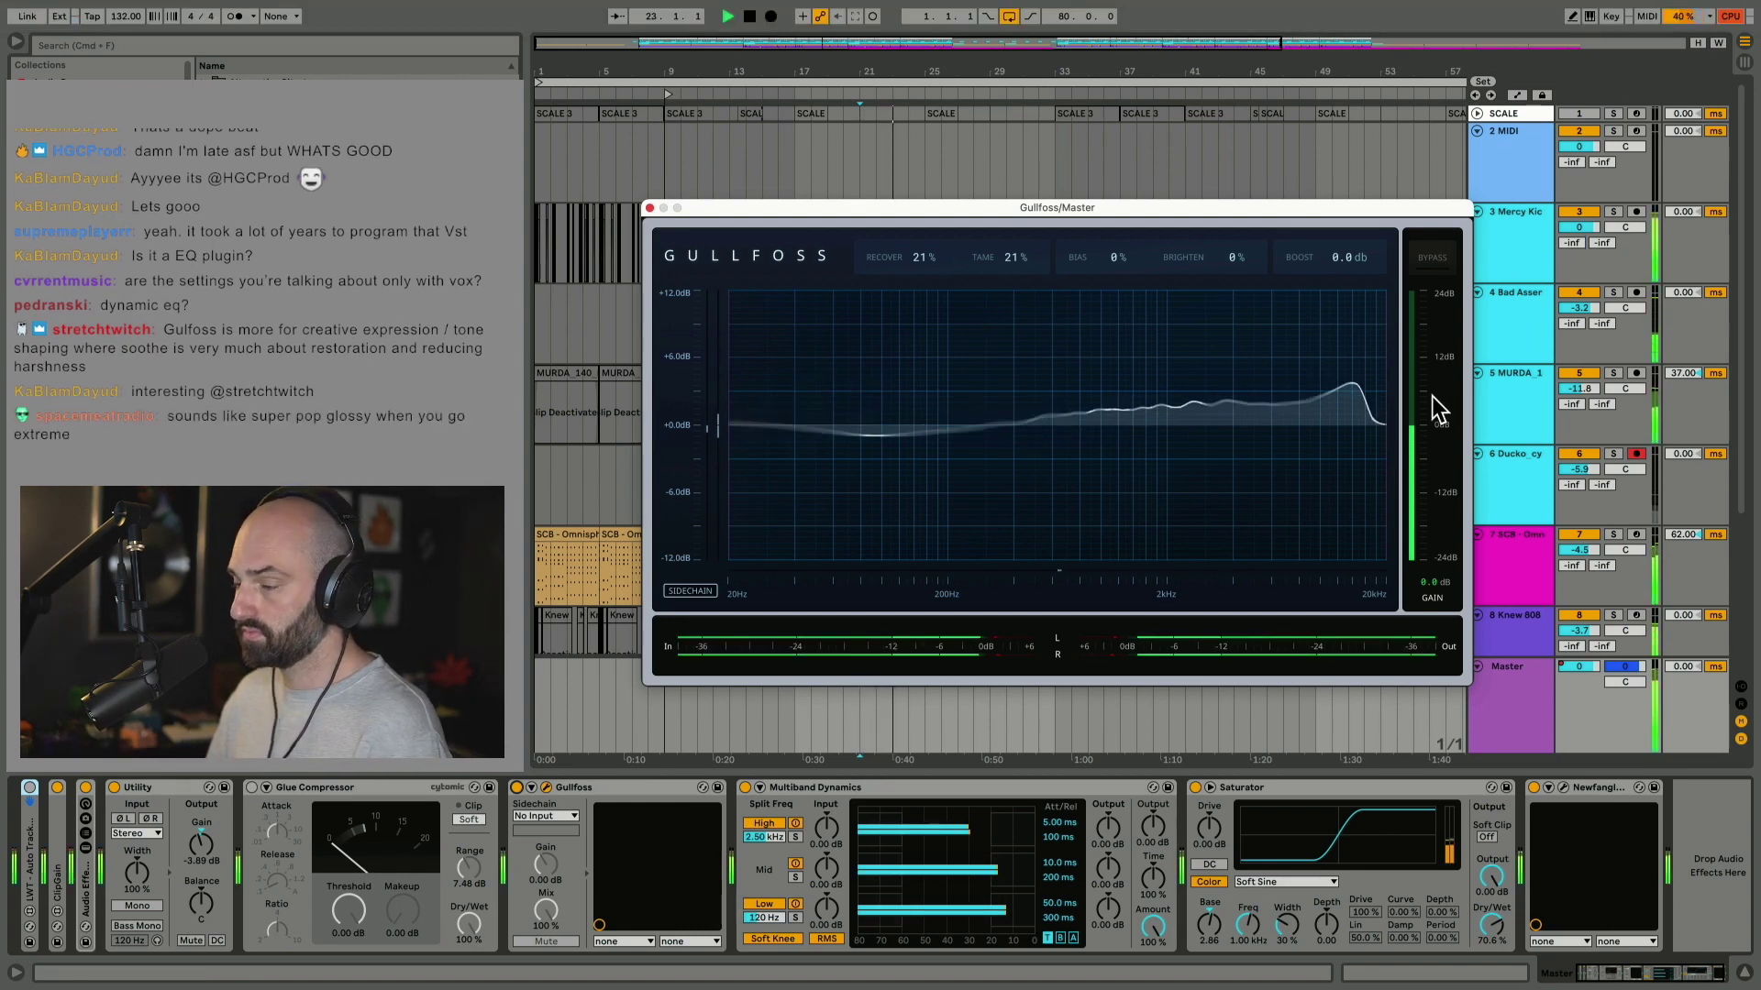
key(space)
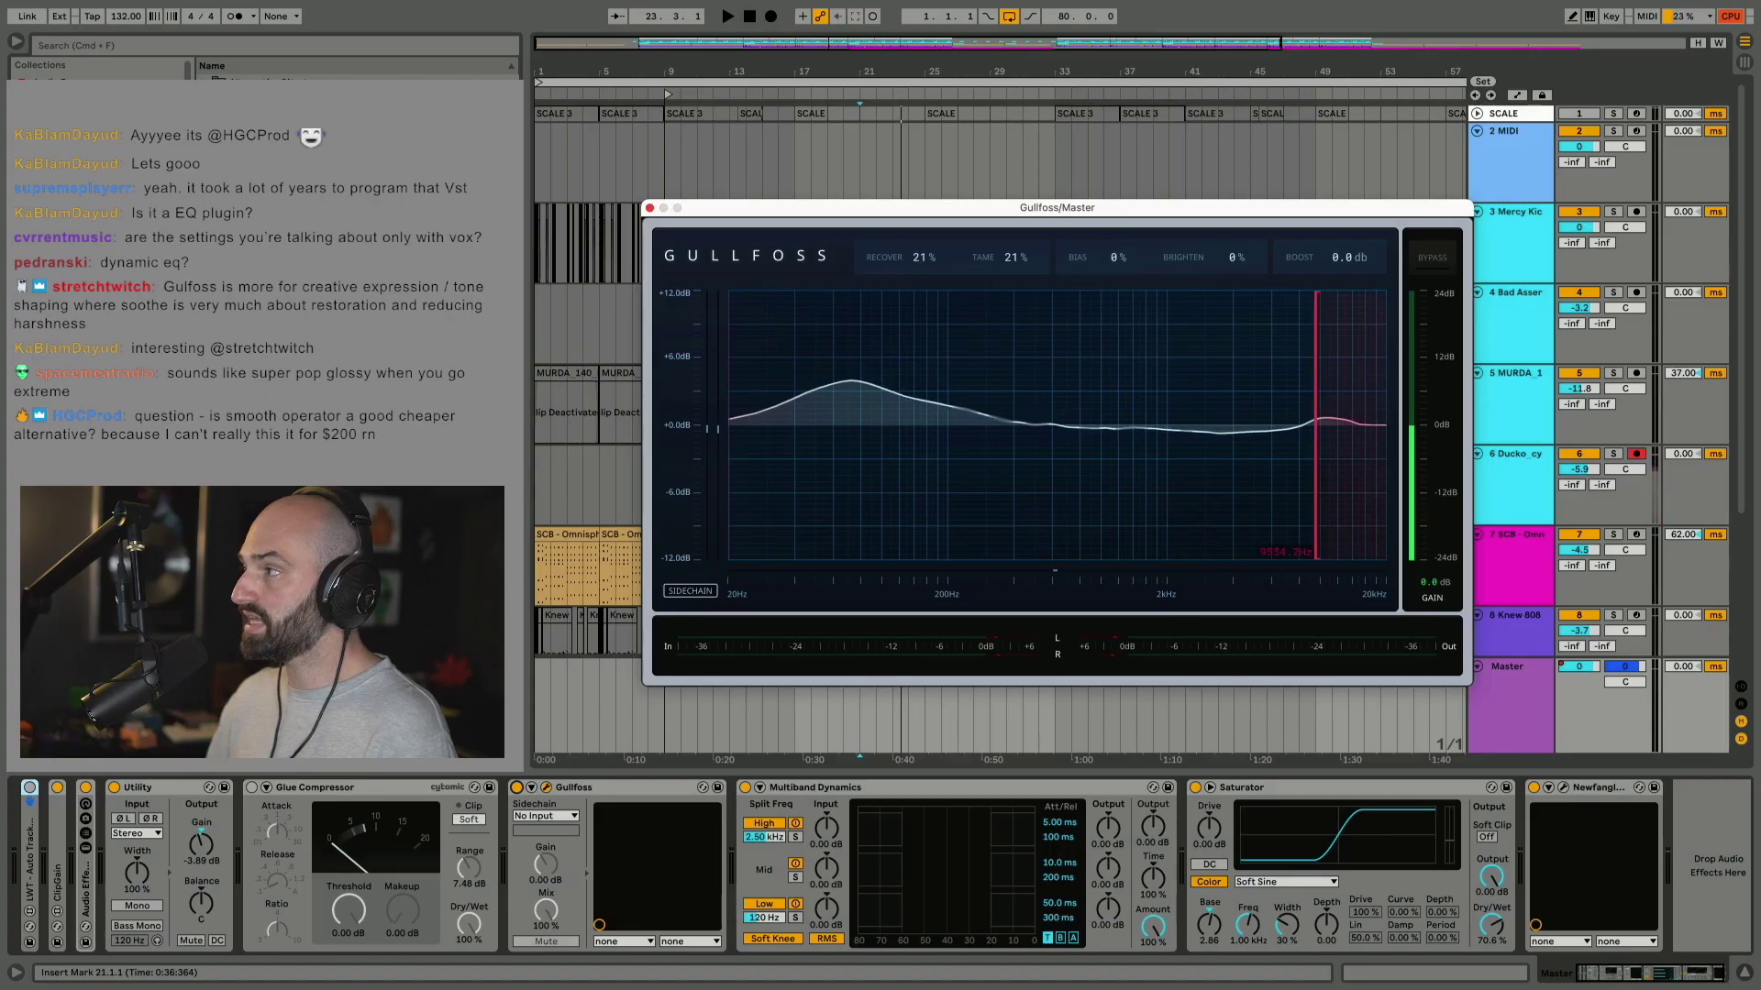
Raise Gullfoss's lower frequency limit during playback until only a narrow band in the upper range is processed
key(space)
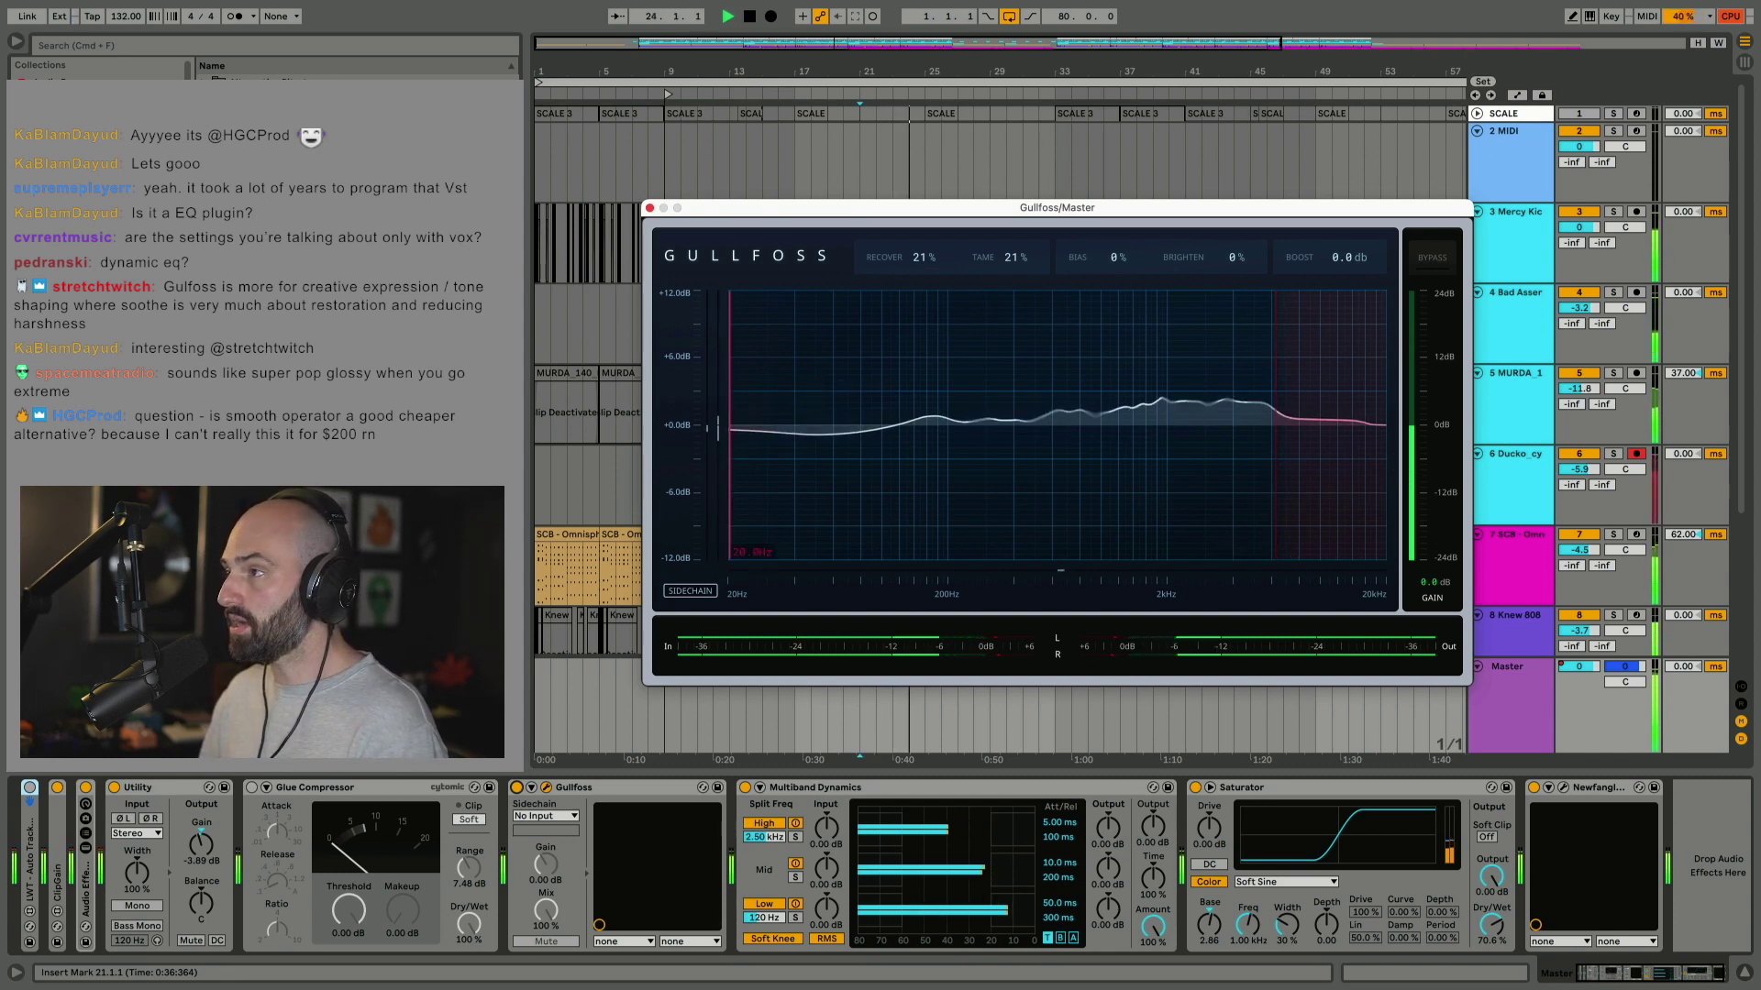
drag(730, 422, 925, 422)
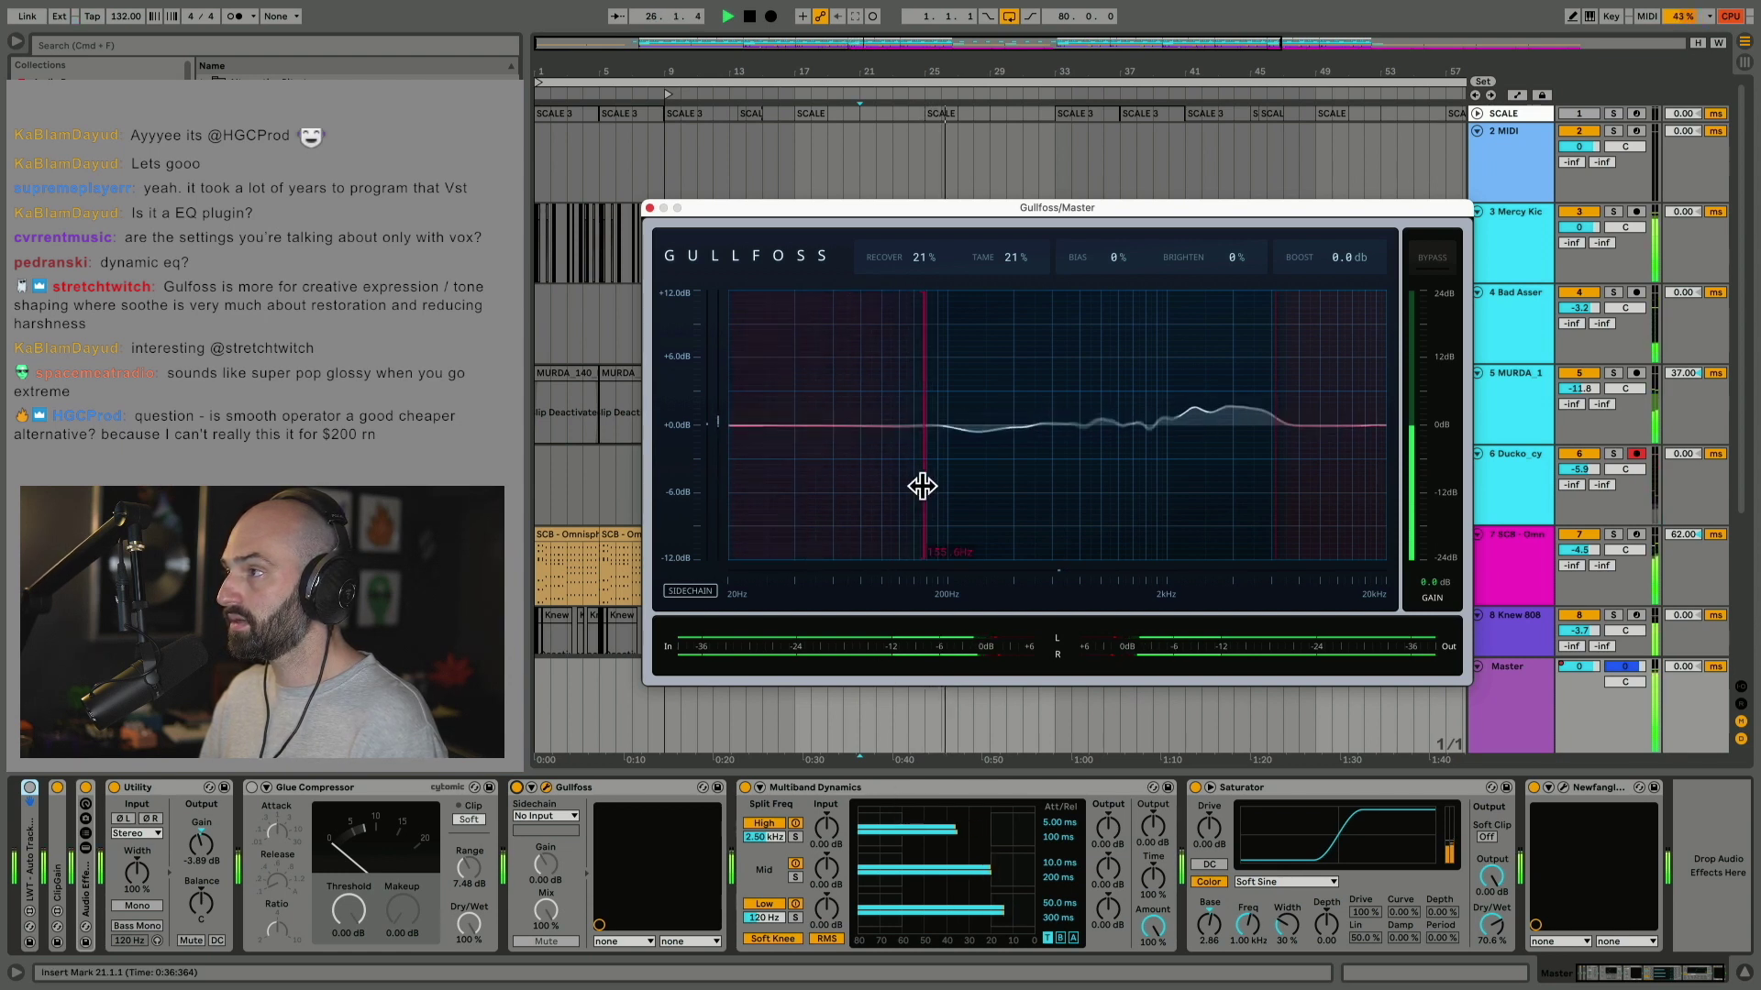
drag(923, 486, 1224, 453)
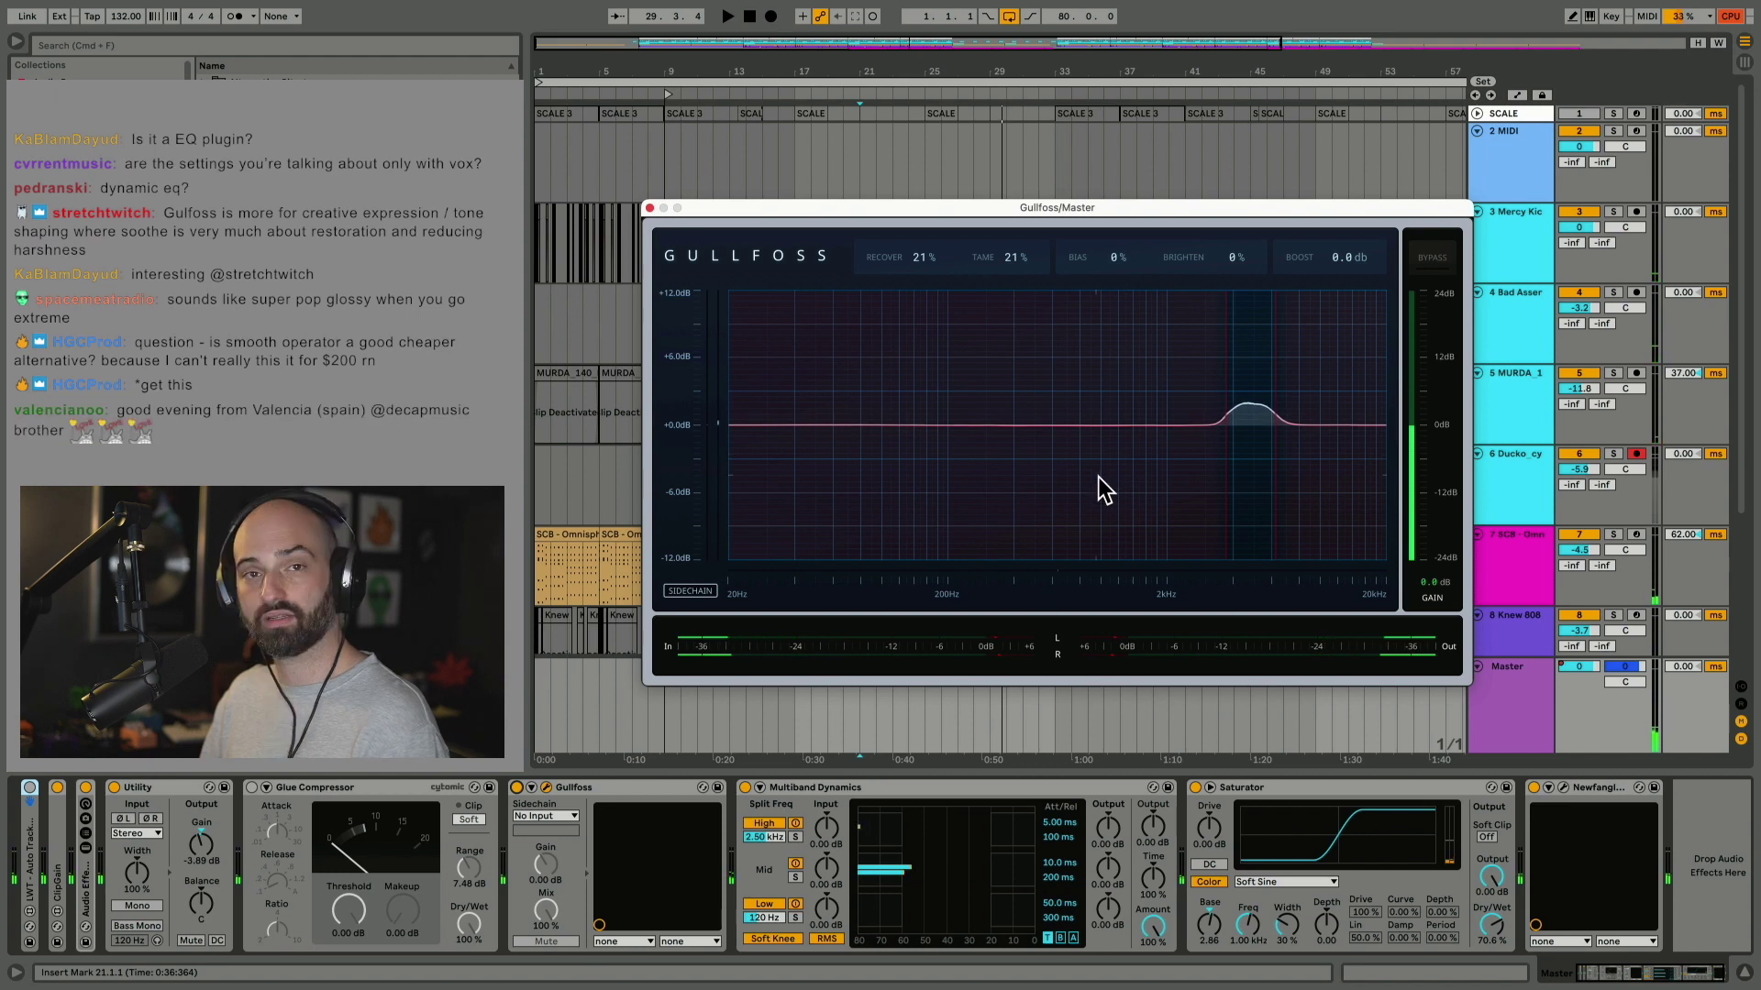
Open Gullfoss's upper frequency limit to 20000 Hz during playback, and restore the full processing range after stopping
key(space)
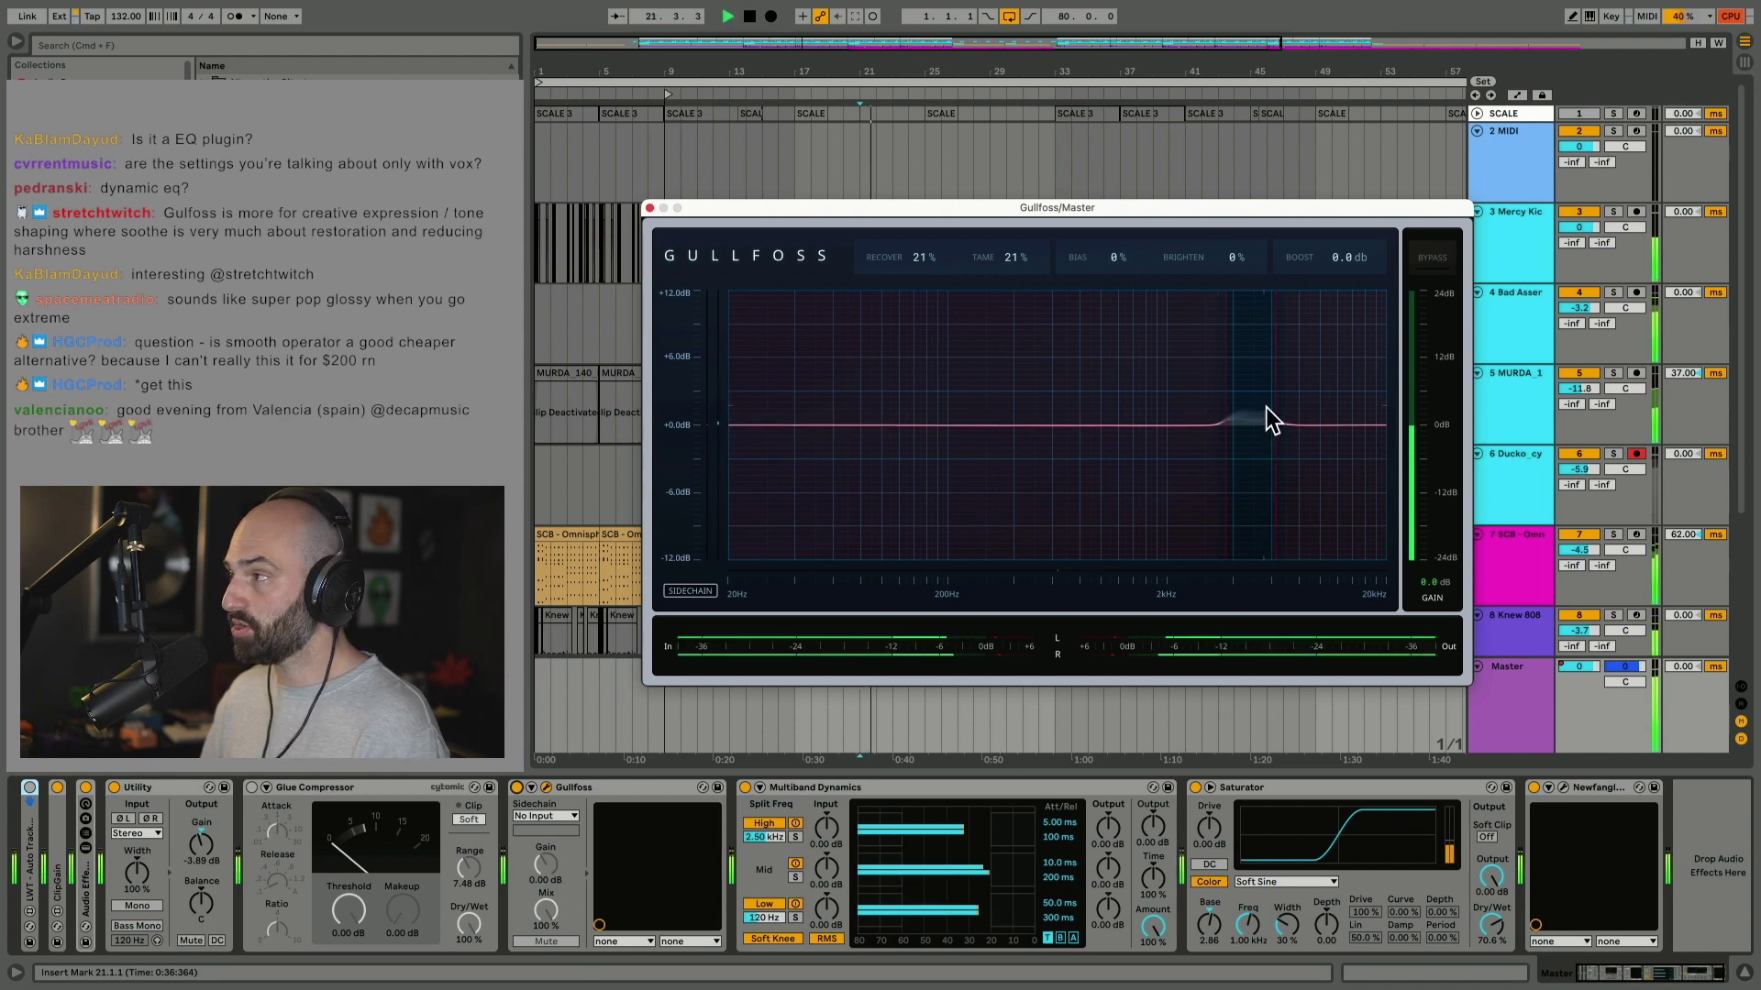
drag(1281, 424, 1385, 424)
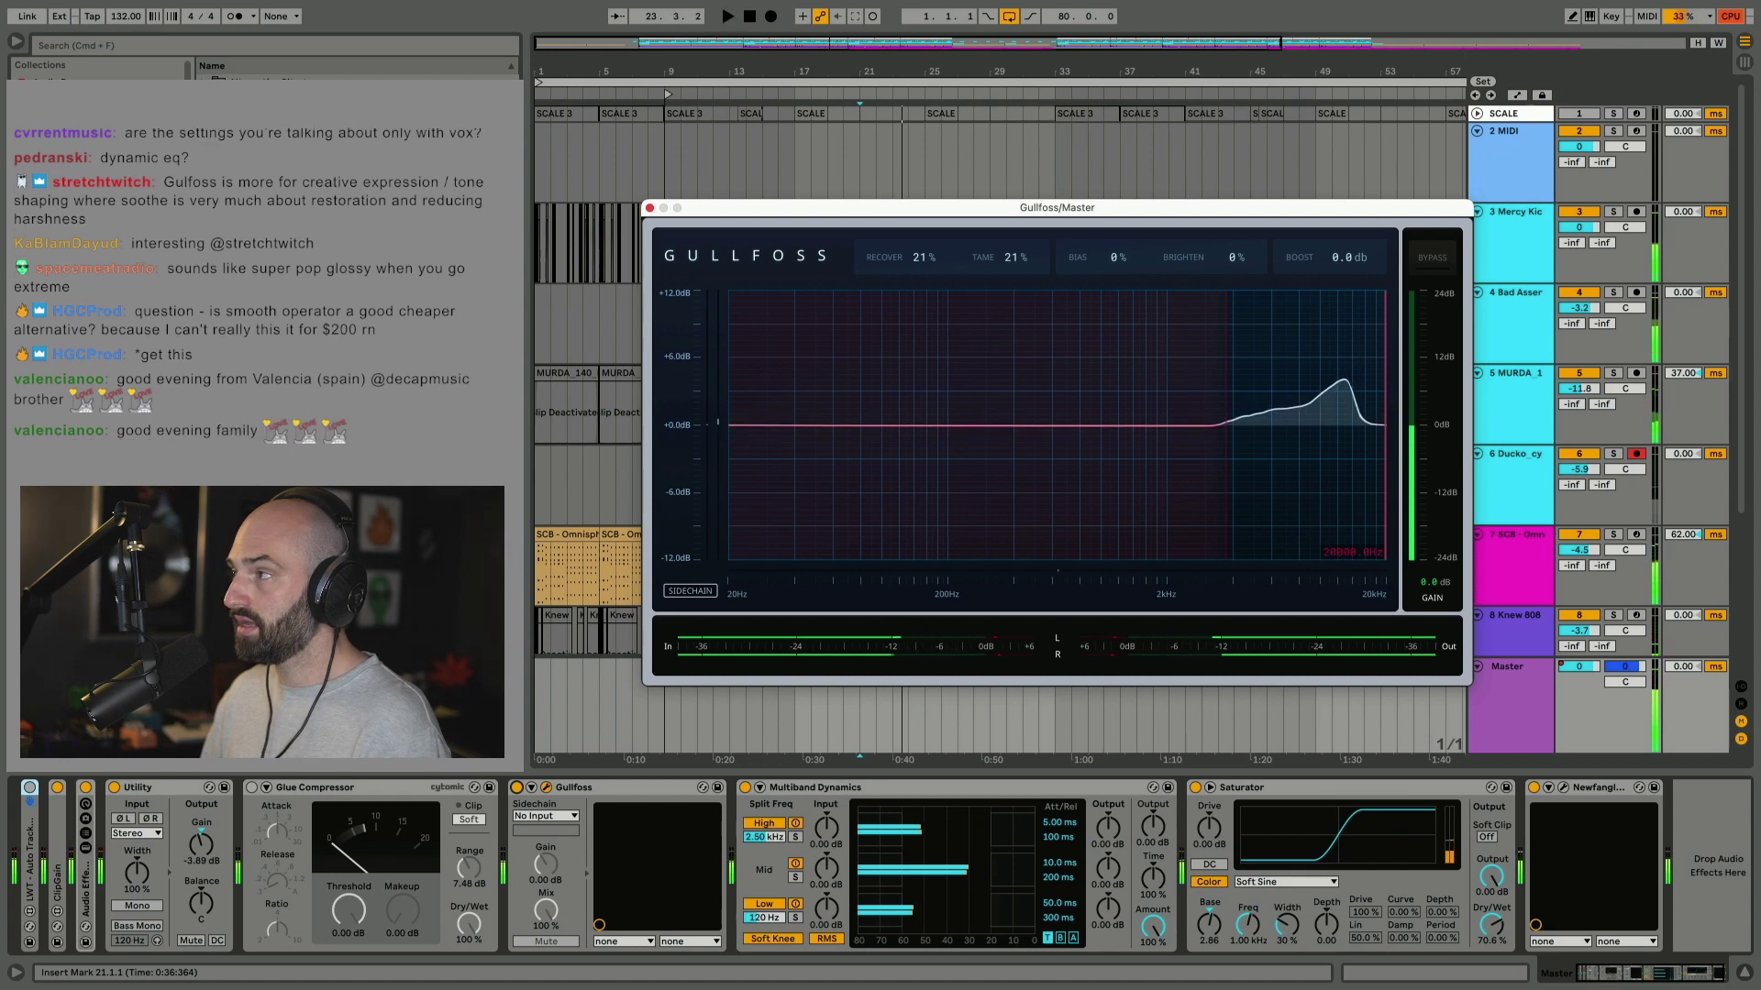
key(space)
drag(1287, 388, 924, 389)
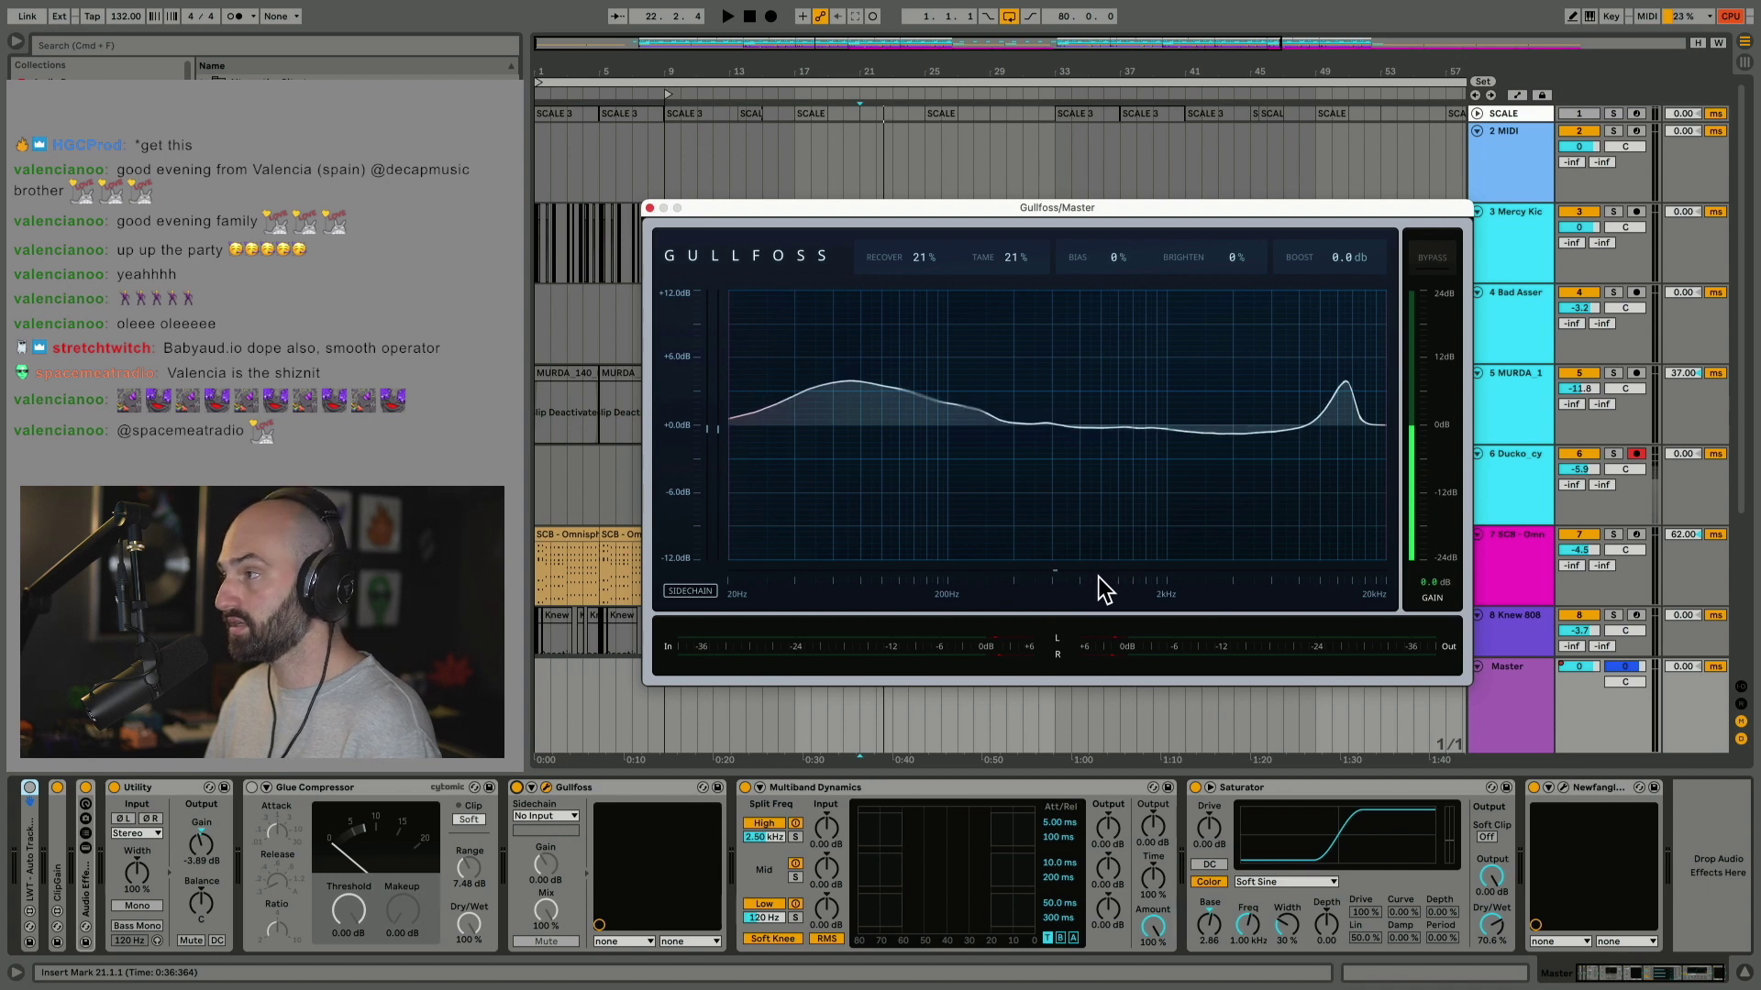
Play the mix from bar 21 to watch the full-range Gullfoss curve and its Recover and Tame meters
key(space)
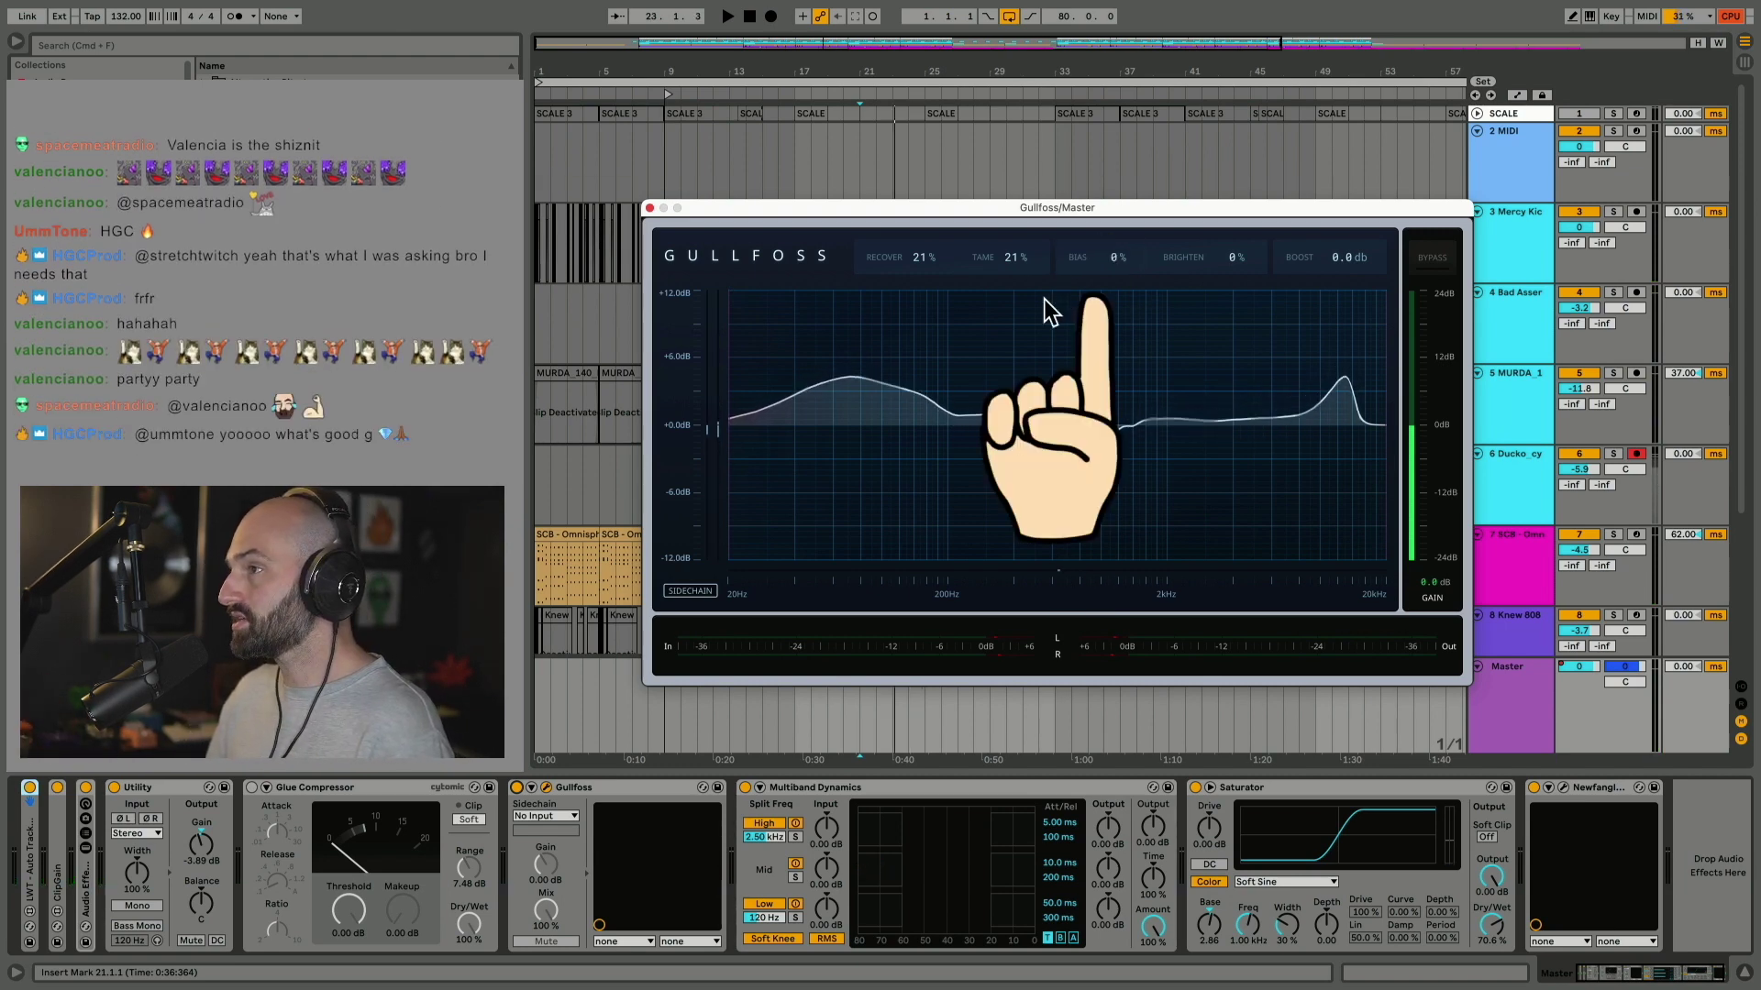
key(space)
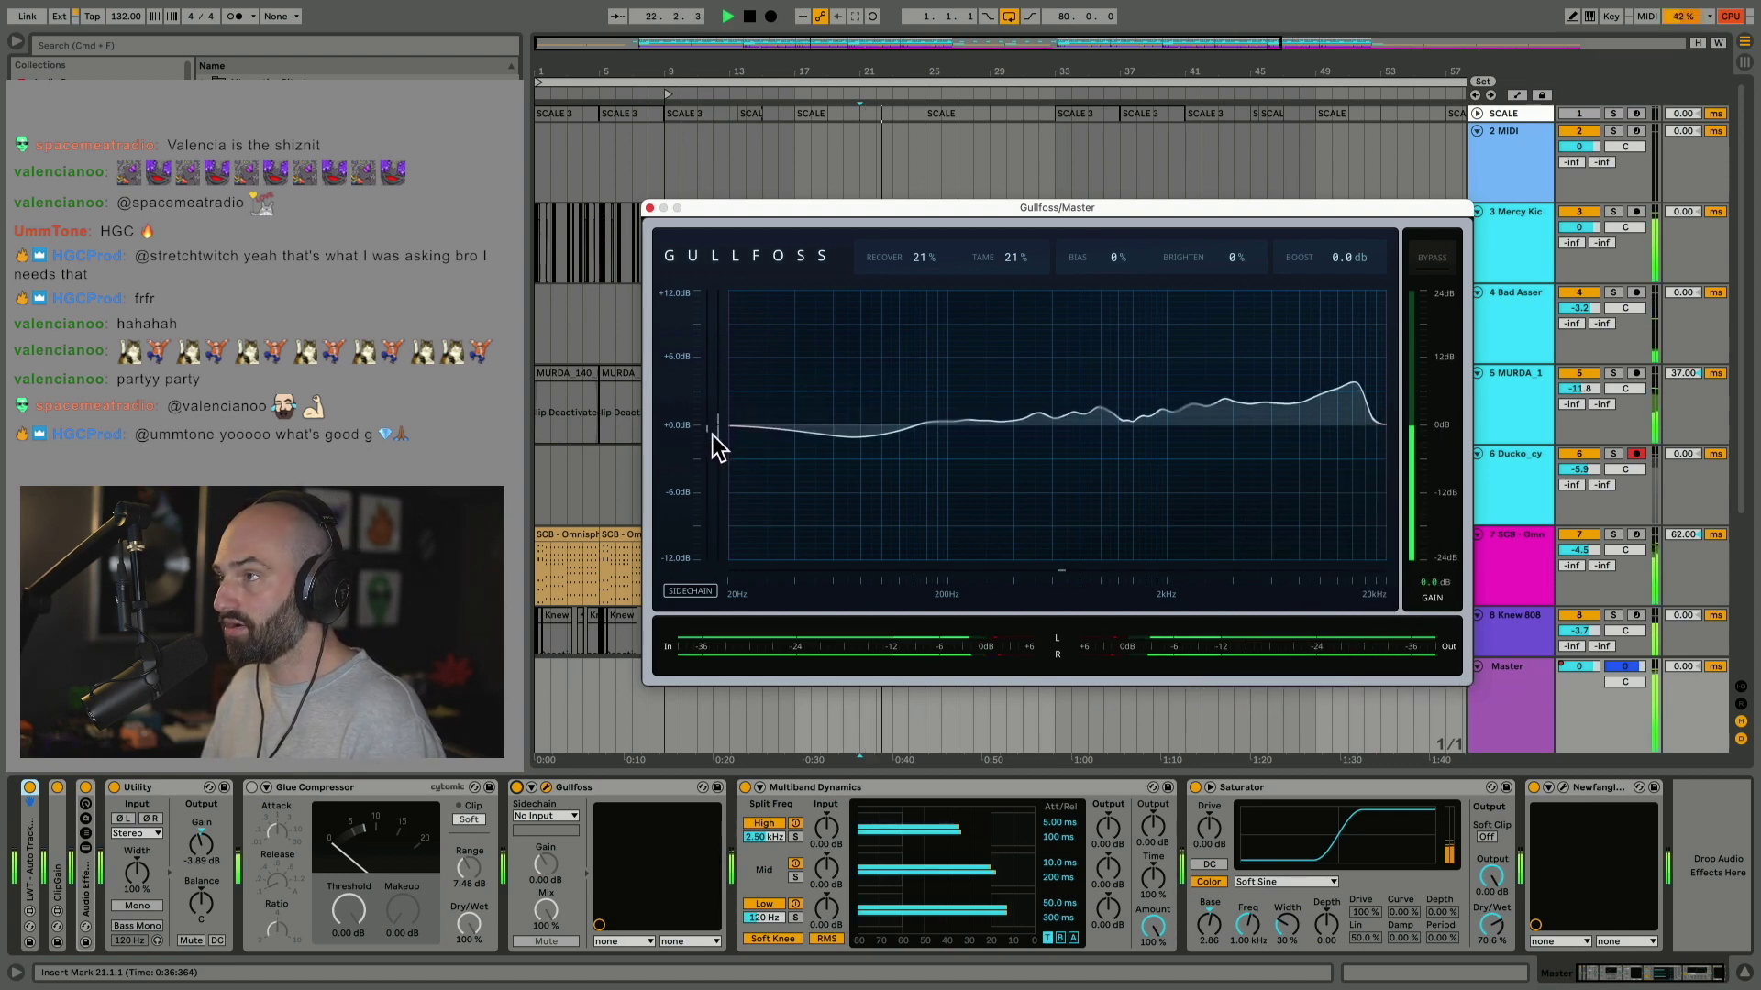
Raise Gullfoss's Bias to 28% and on to 100% during playback, stop the mix, and reset Bias to 0%
drag(1120, 257, 1120, 227)
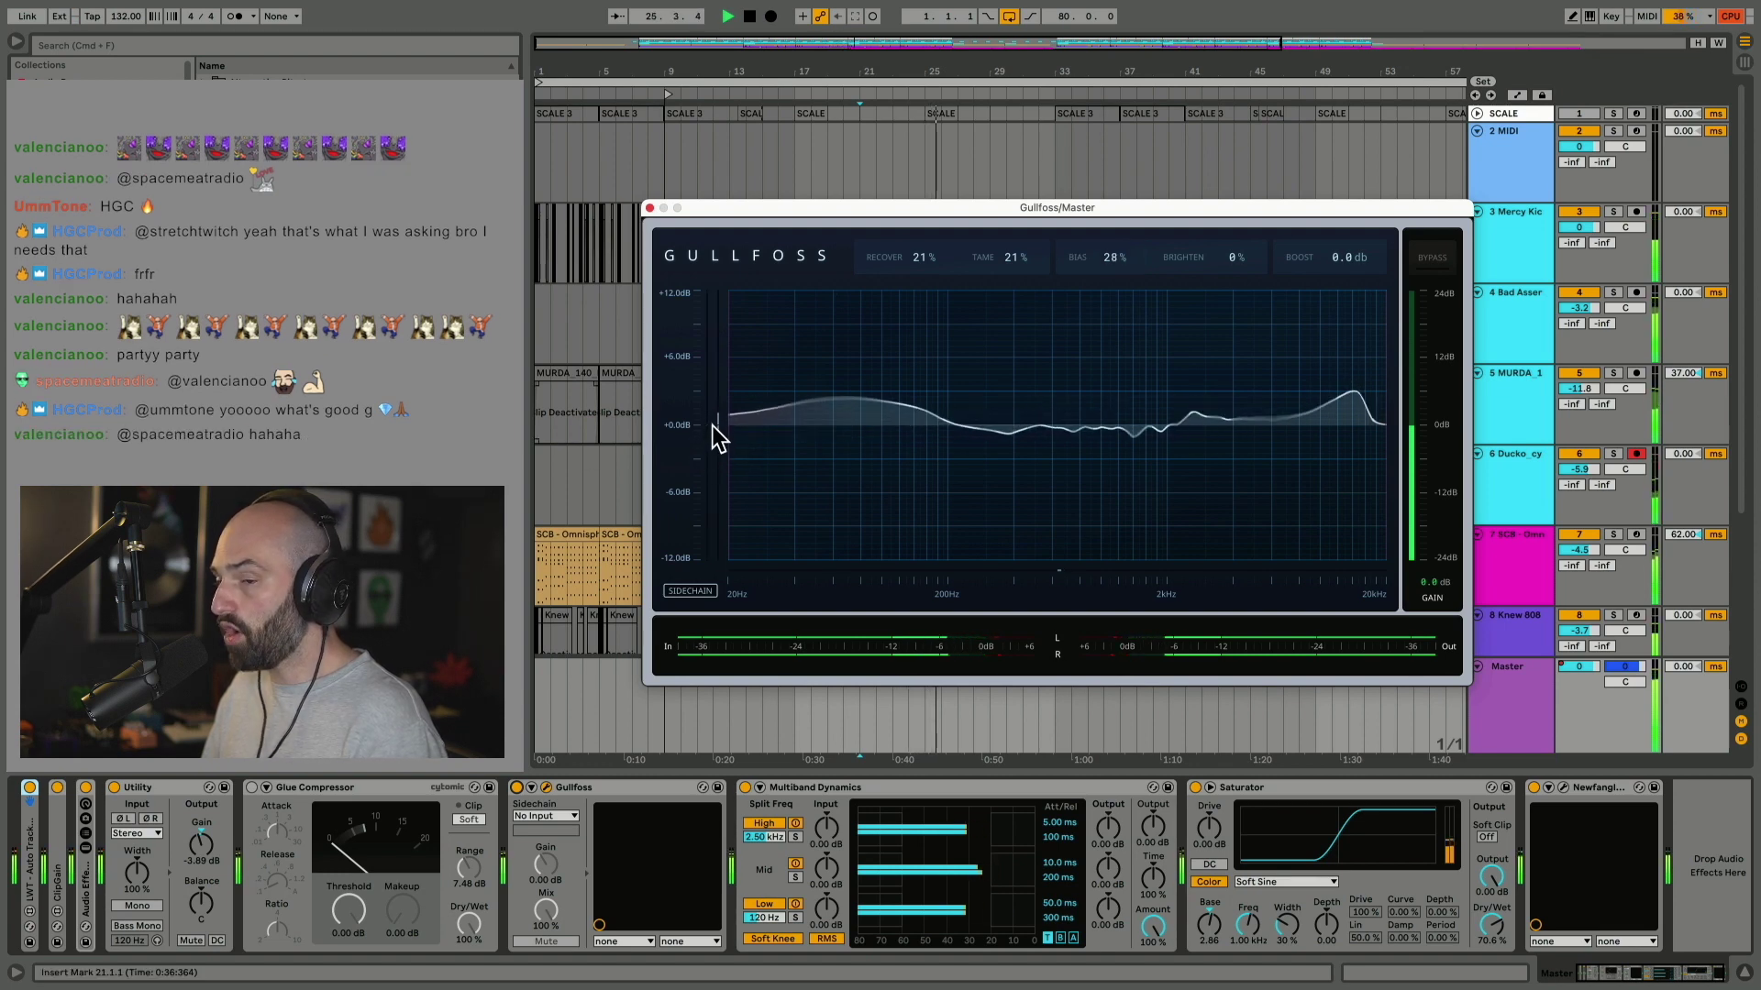
drag(1120, 256, 1120, 221)
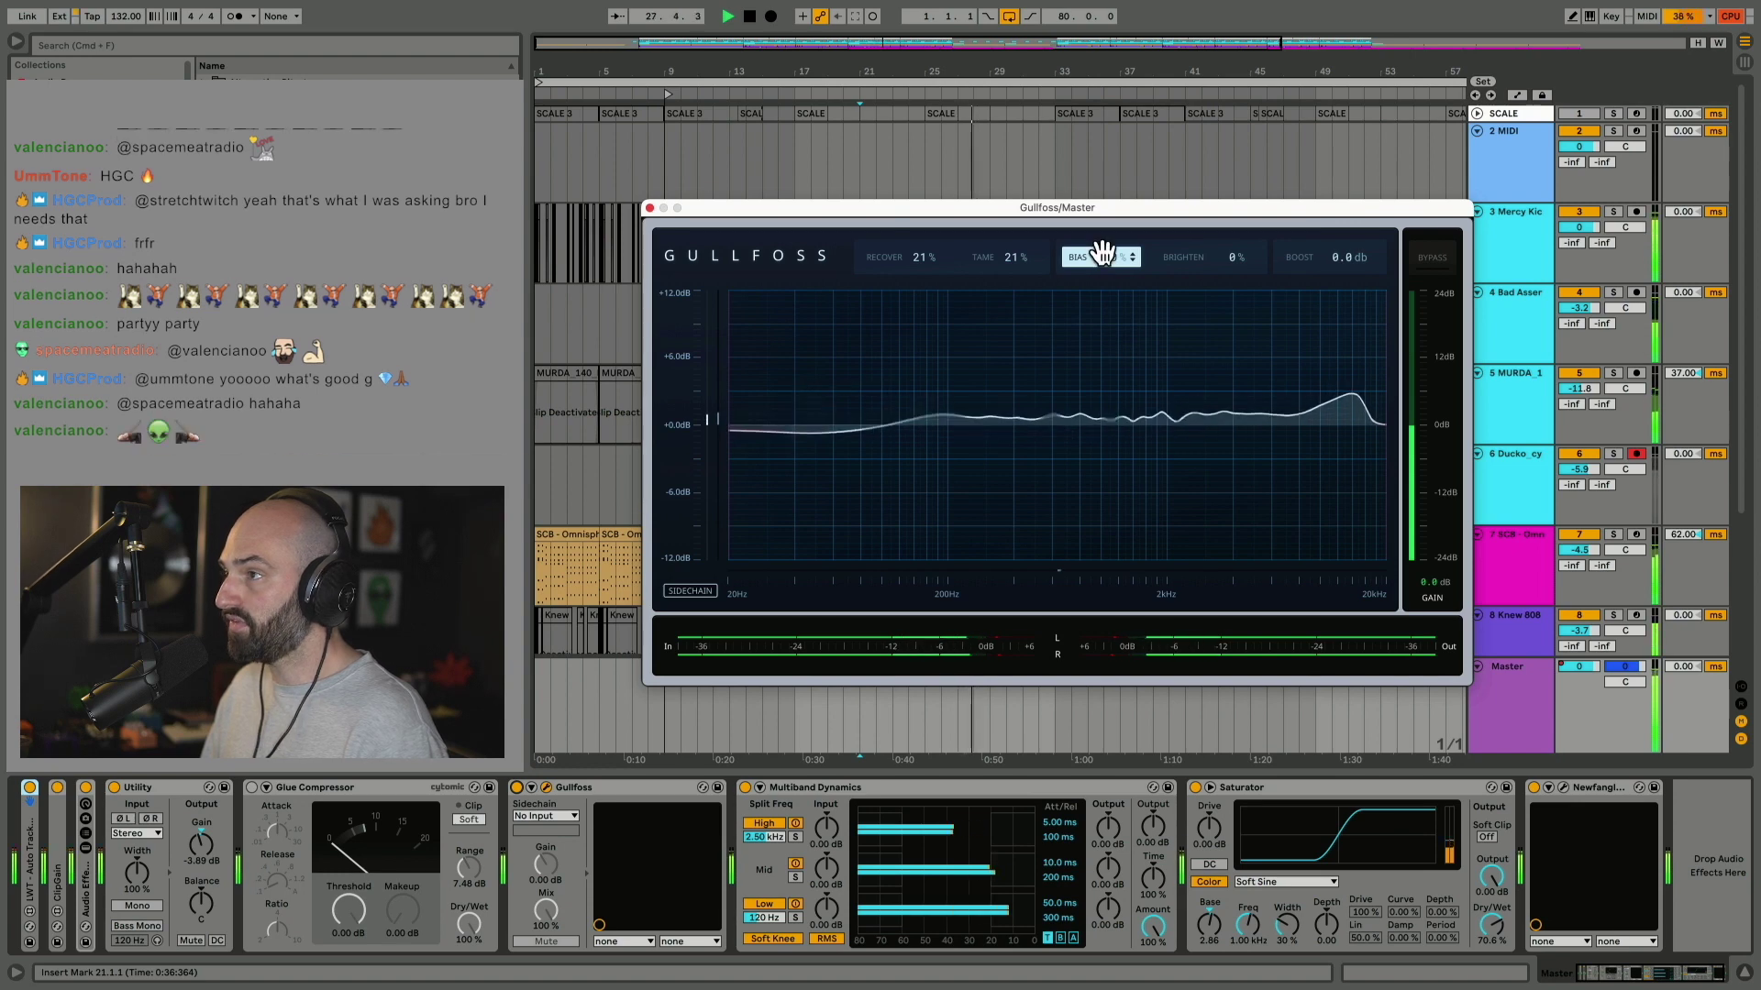
key(space)
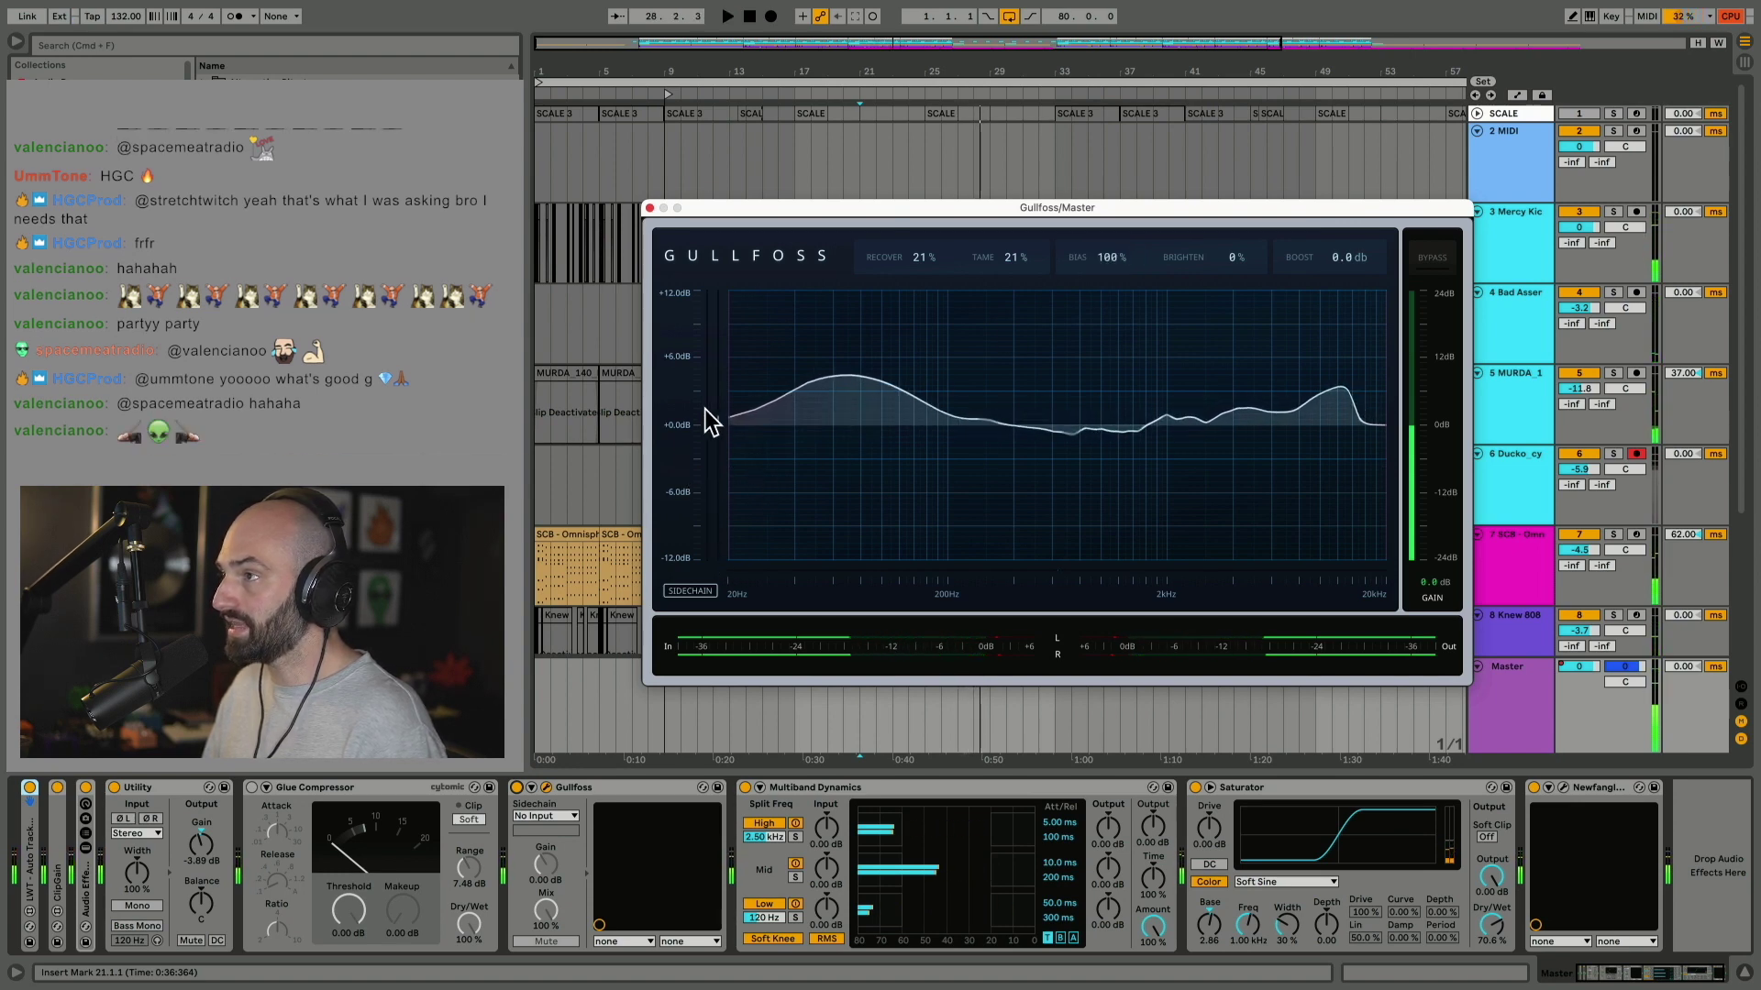
double_click(1075, 256)
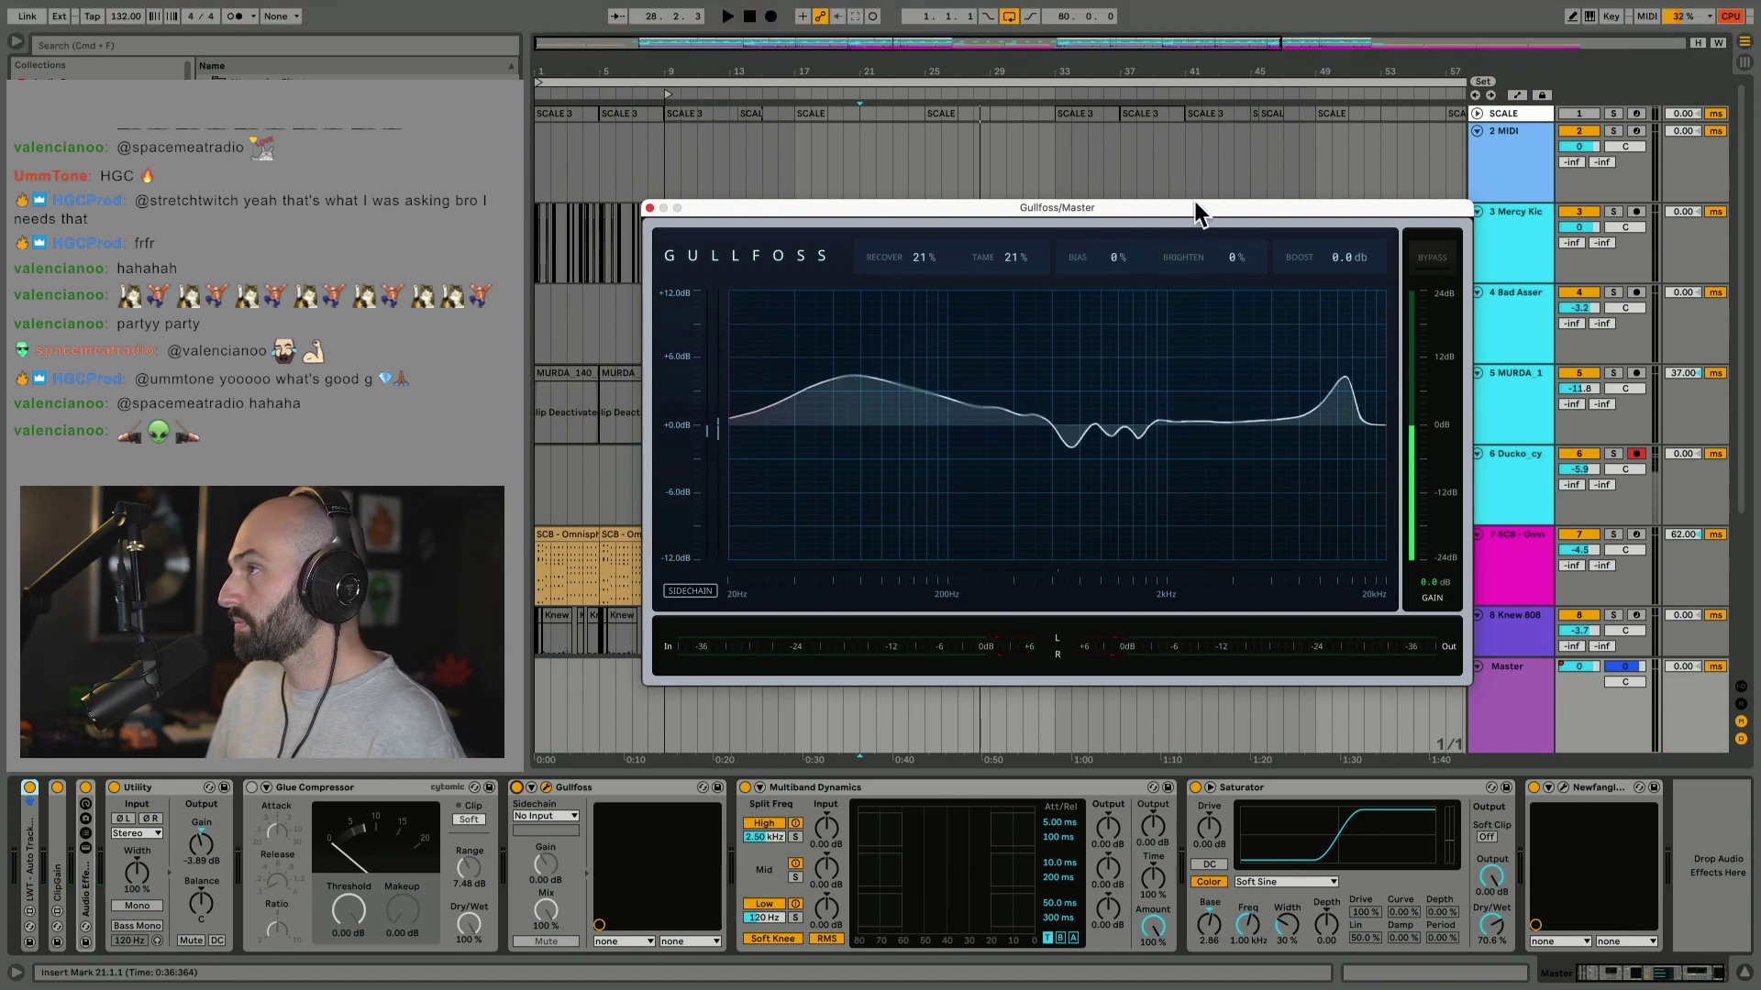
Lower Gullfoss's Brighten to about -92% while the mix plays, return it to 0%, and stop playback
key(space)
drag(1229, 258, 1228, 354)
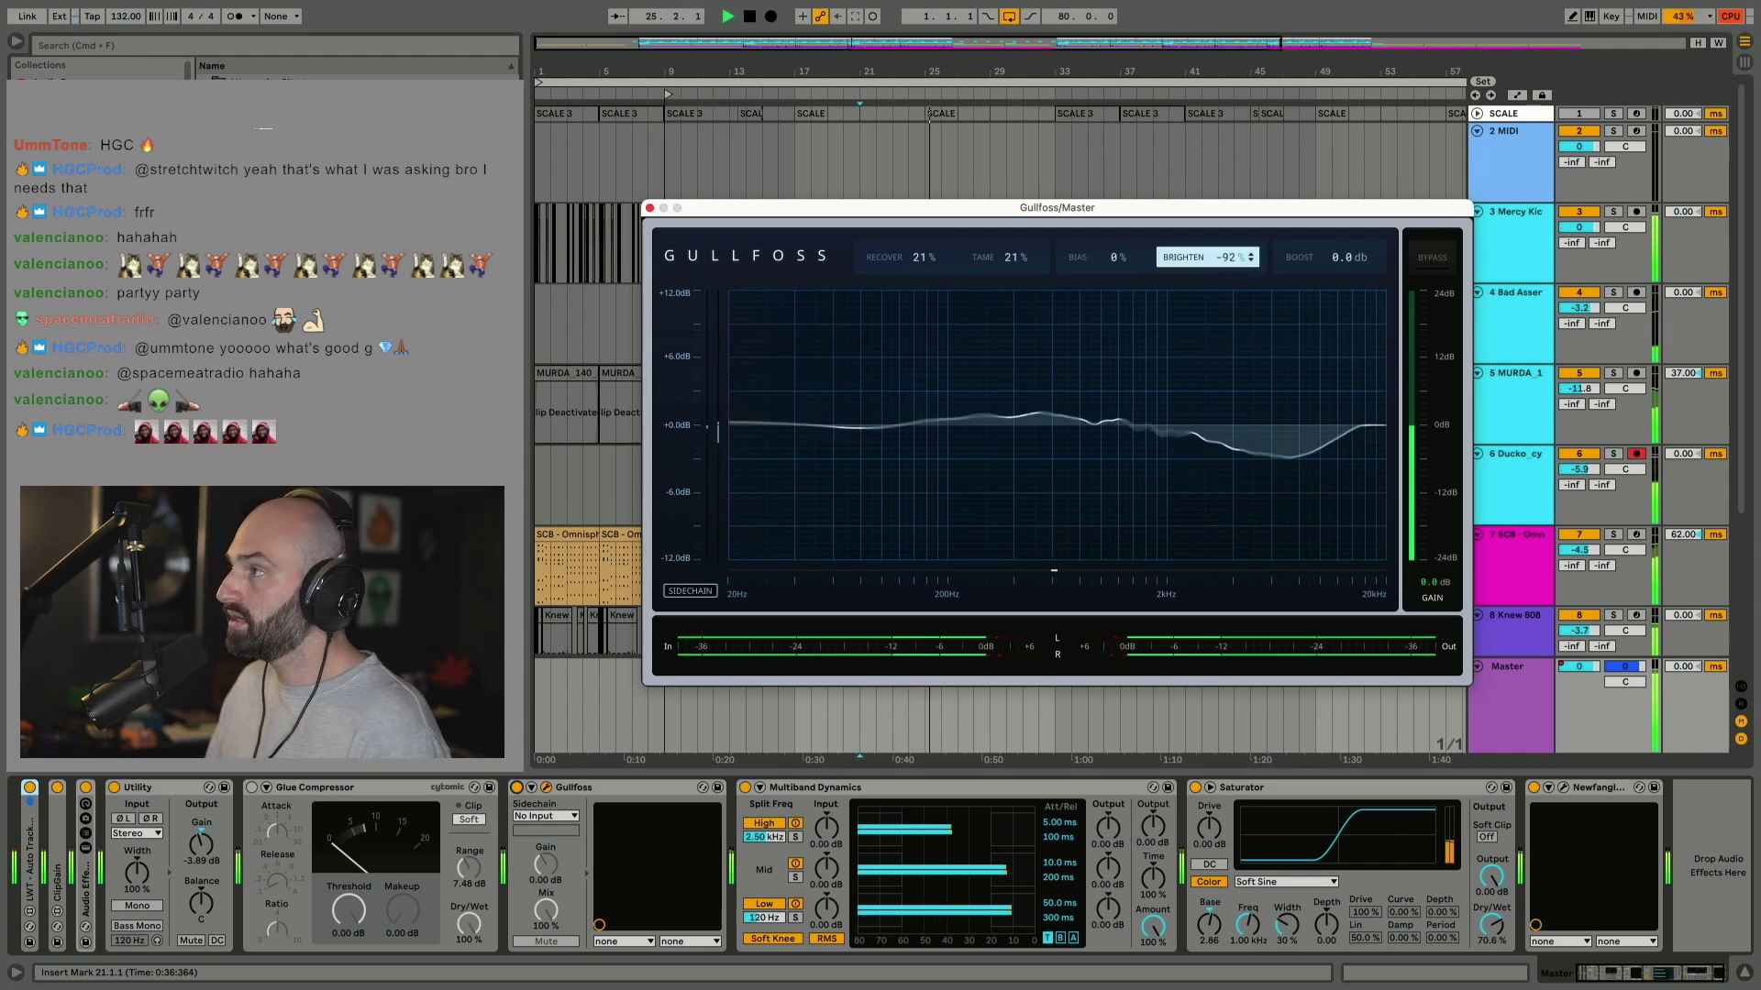
drag(1231, 257, 1230, 174)
key(space)
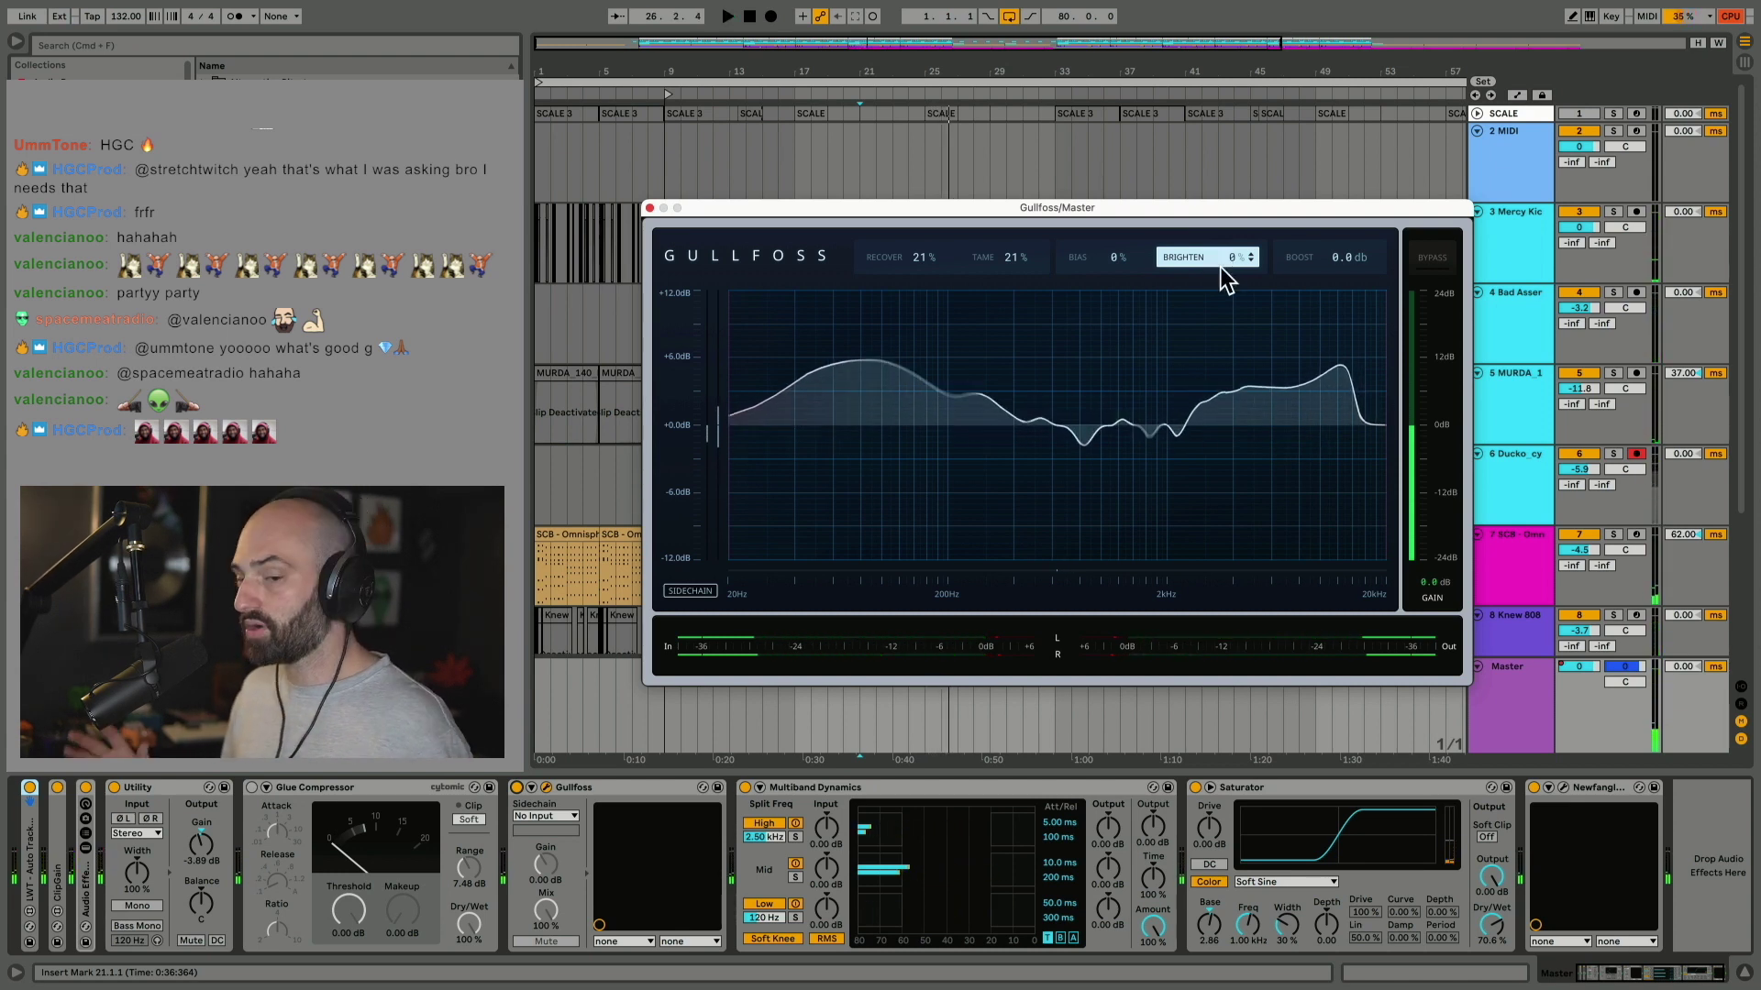